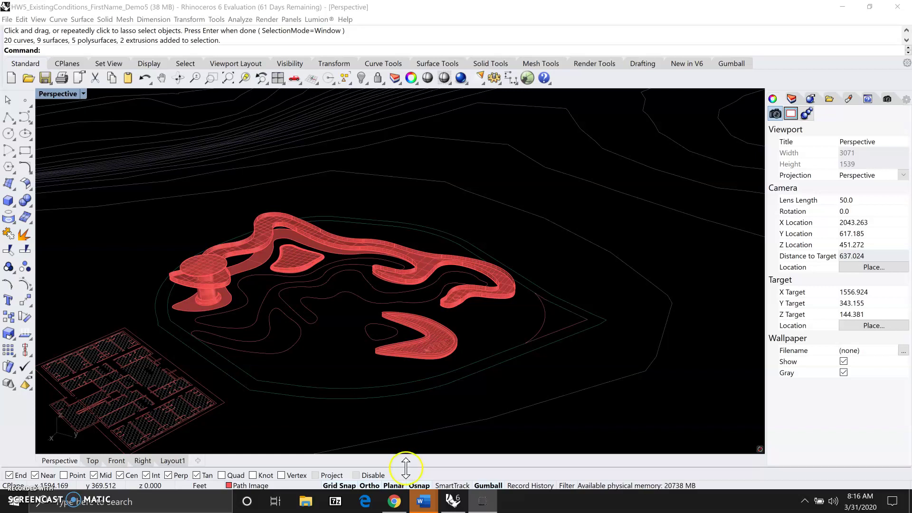
# - Switch the toolbar ribbon to the Select tab to show the selection tools
pyautogui.click(406, 469)
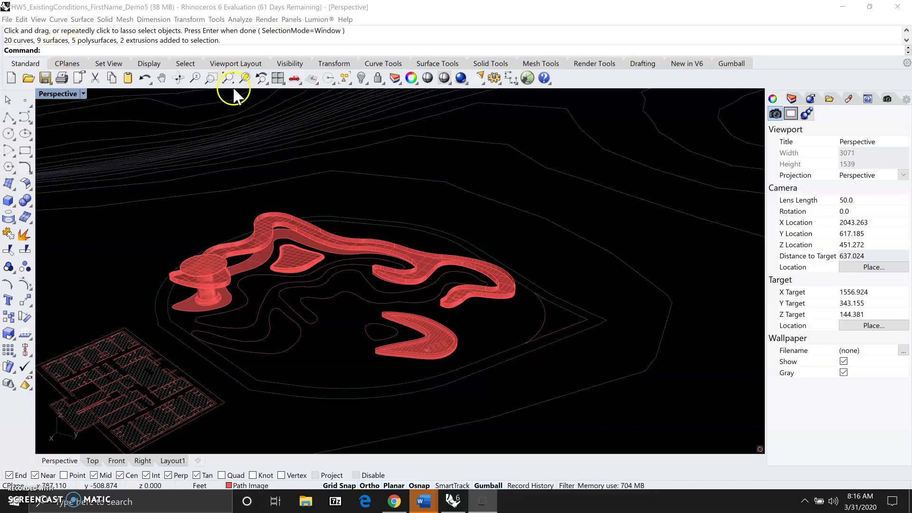
# - Start the Lasso selection tool from the Select tools
pyautogui.click(186, 64)
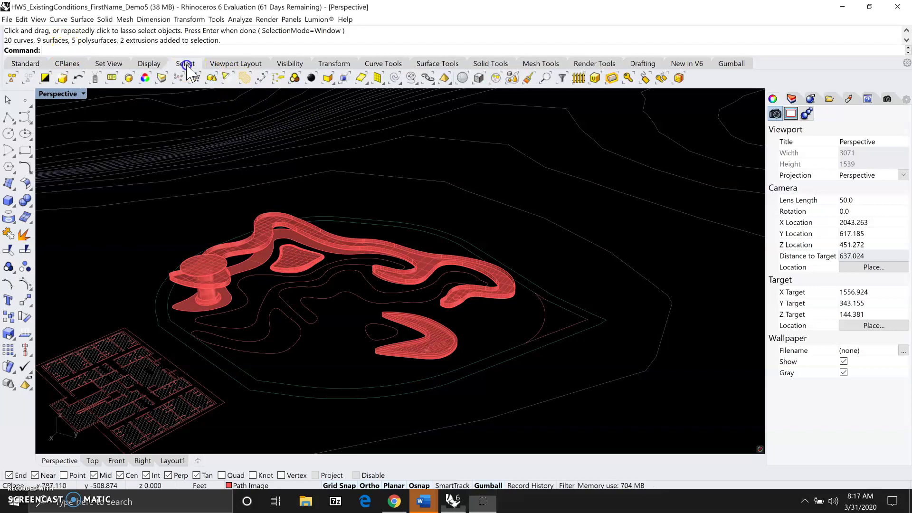
pyautogui.click(409, 79)
pyautogui.click(411, 80)
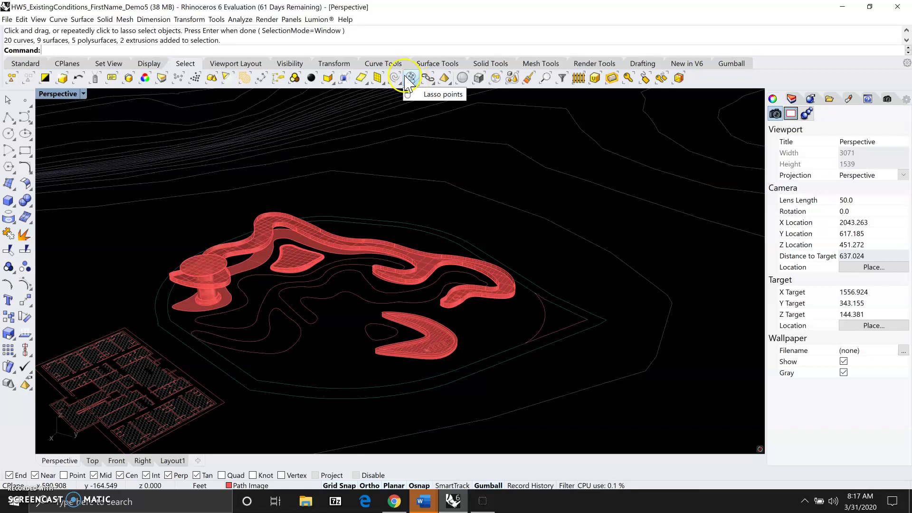
pyautogui.click(411, 81)
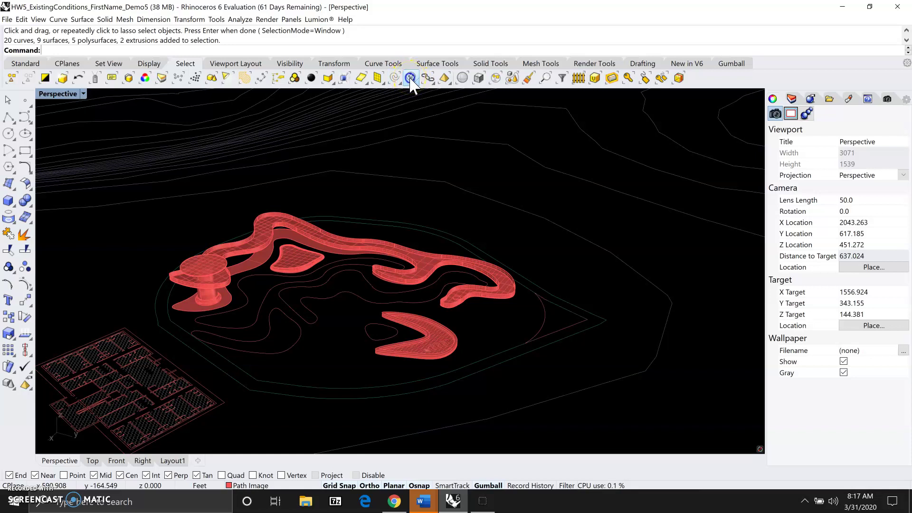
pyautogui.click(411, 82)
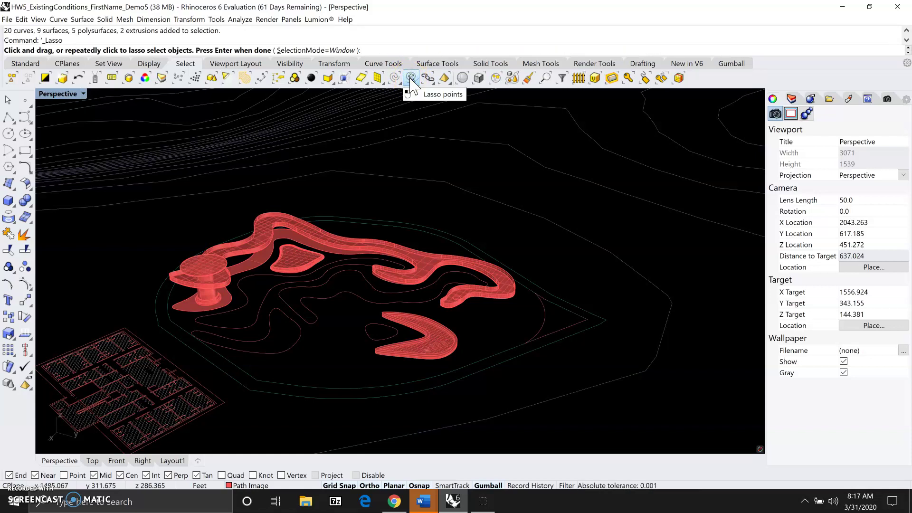
# - Lasso around the site boundary to select the red path surfaces and contour curves
pyautogui.click(242, 212)
pyautogui.click(151, 262)
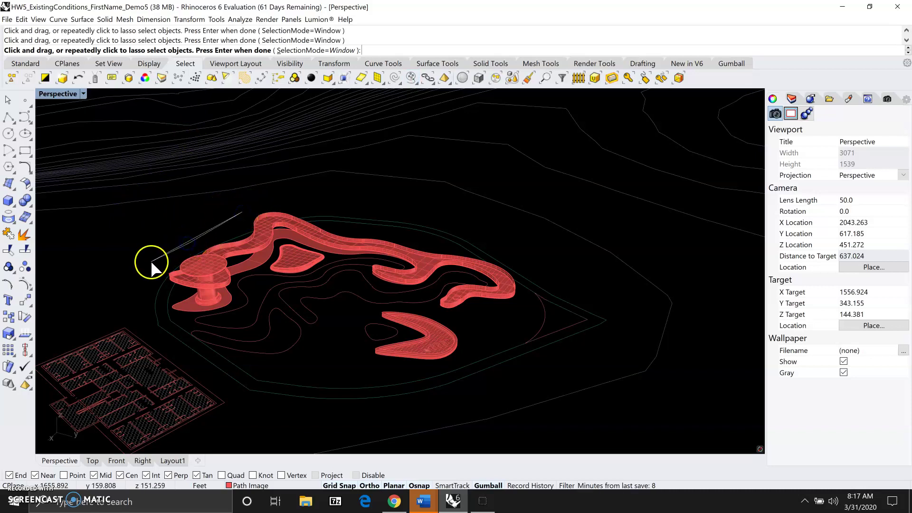
pyautogui.click(143, 294)
pyautogui.click(152, 328)
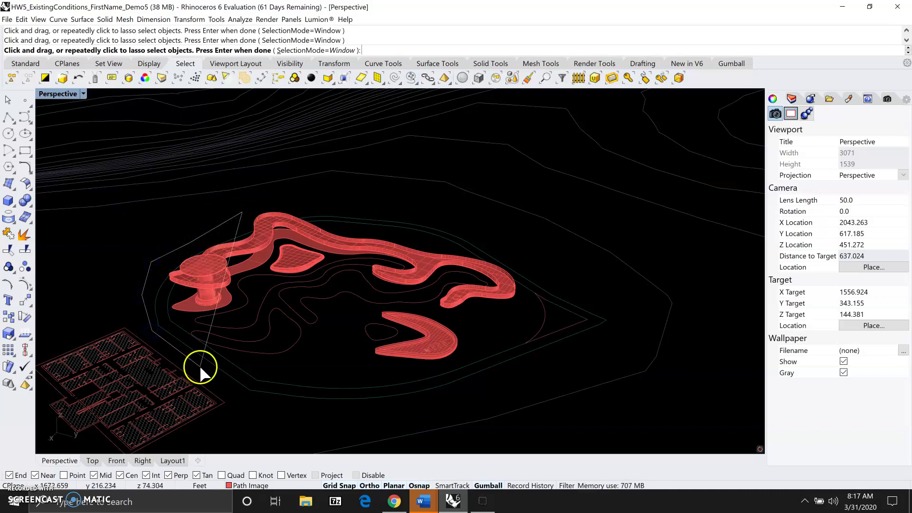
pyautogui.click(242, 404)
pyautogui.click(292, 412)
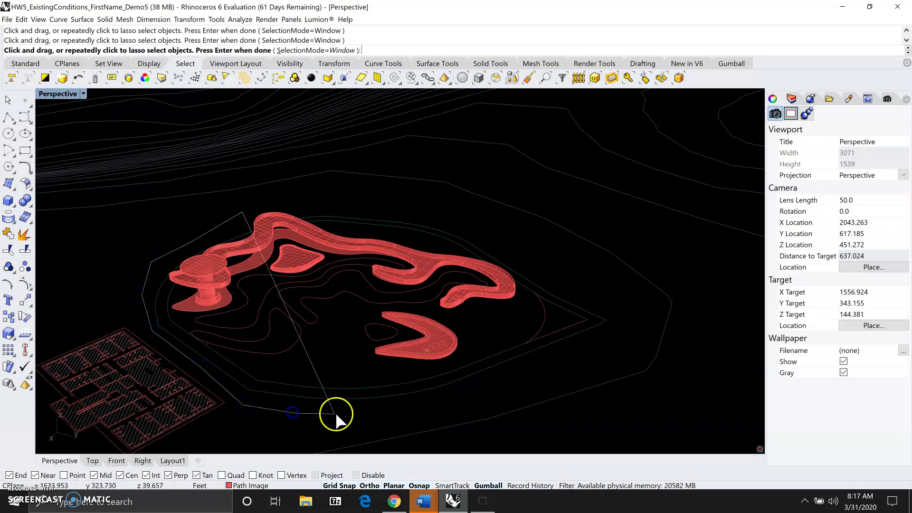
pyautogui.click(468, 394)
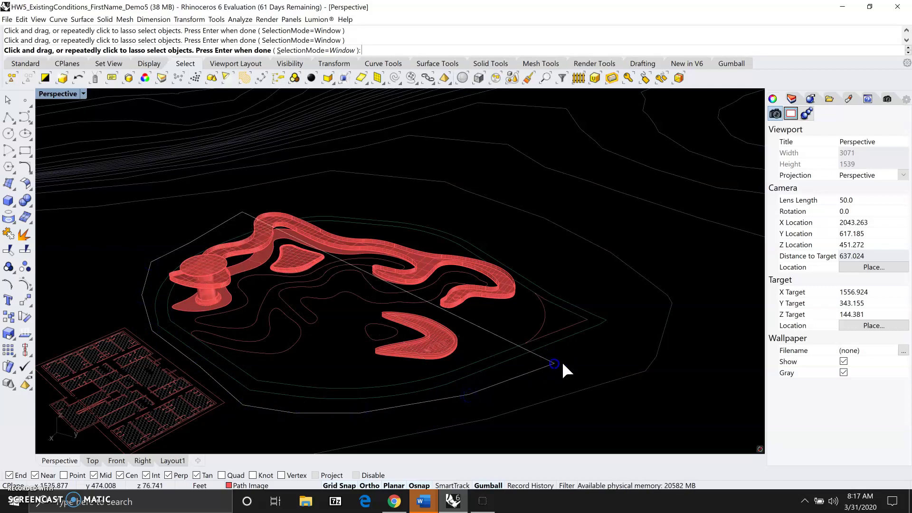
pyautogui.click(618, 336)
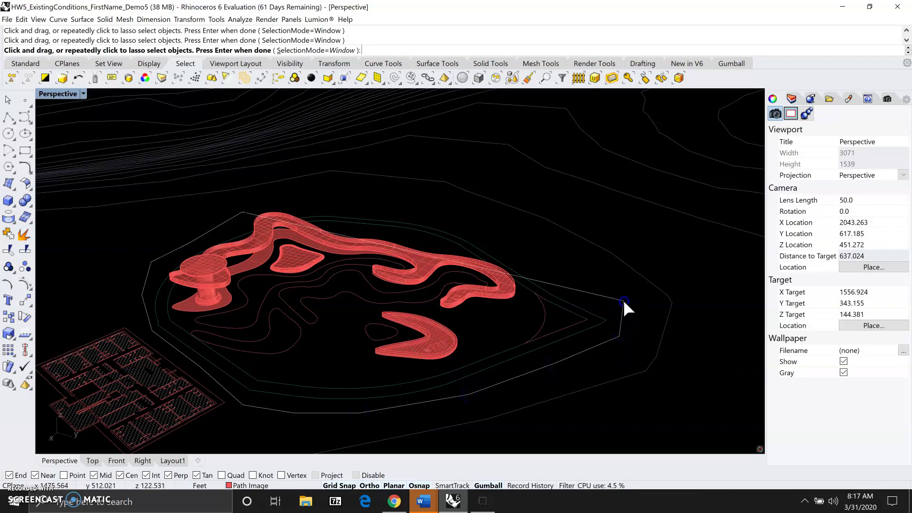
pyautogui.click(623, 300)
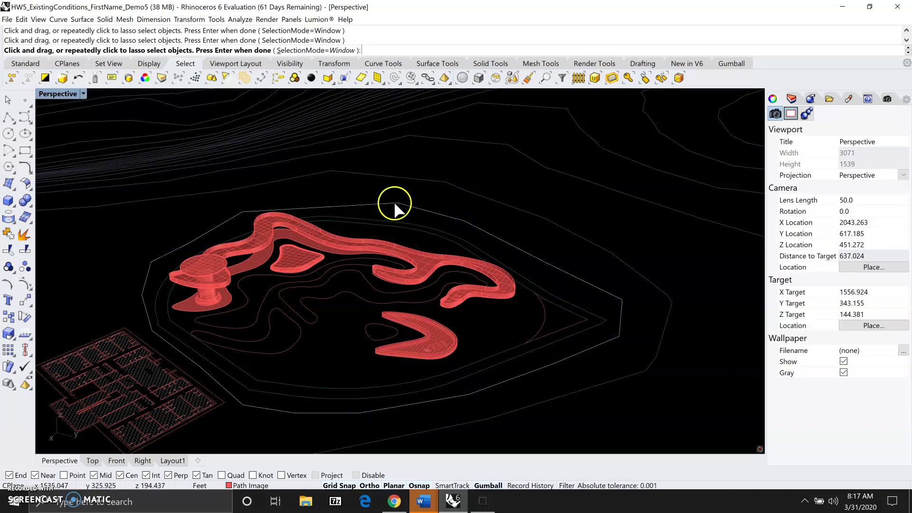
pyautogui.click(319, 197)
pyautogui.click(250, 210)
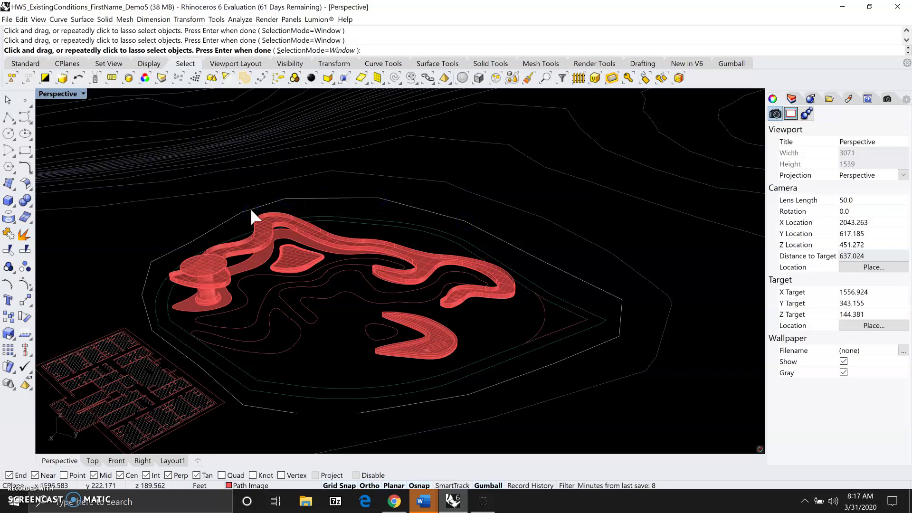
pyautogui.press('Return')
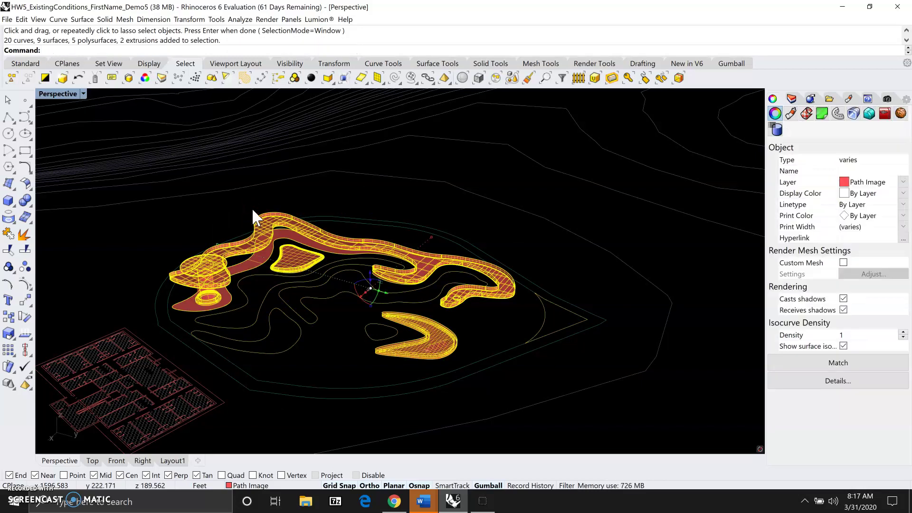
# - Add the outer site contour block to the lassoed selection, then bring up the File menu
pyautogui.click(258, 207)
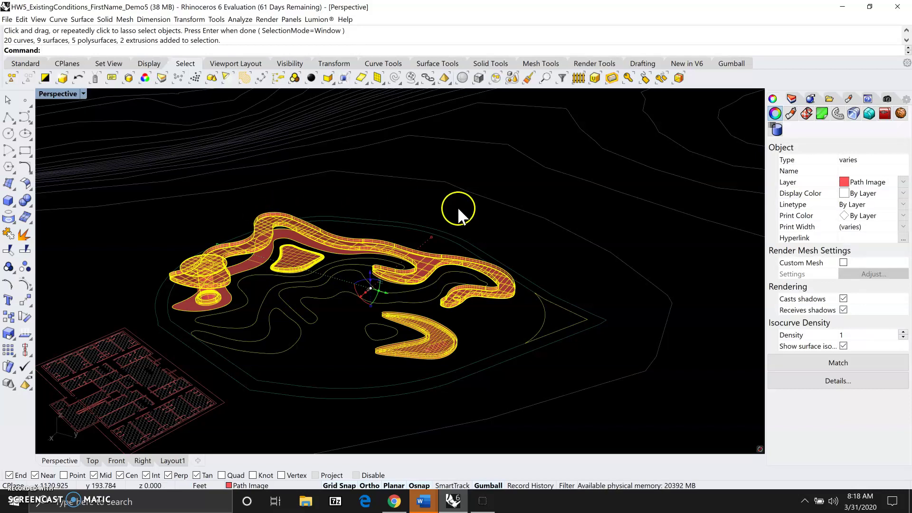
pyautogui.click(516, 307)
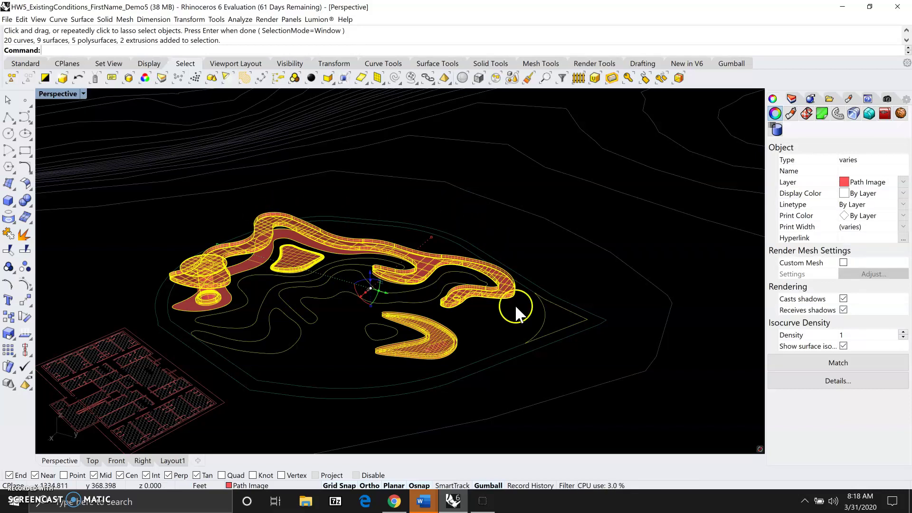
pyautogui.click(520, 355)
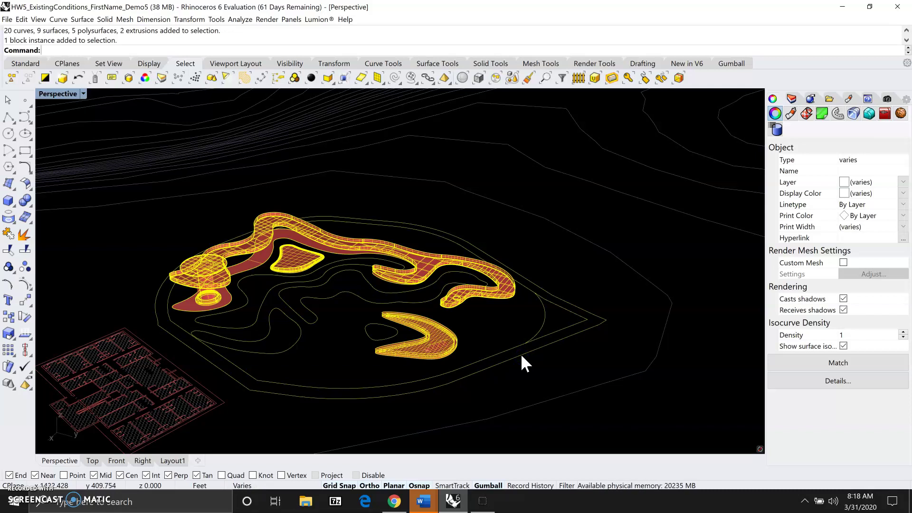
pyautogui.click(7, 19)
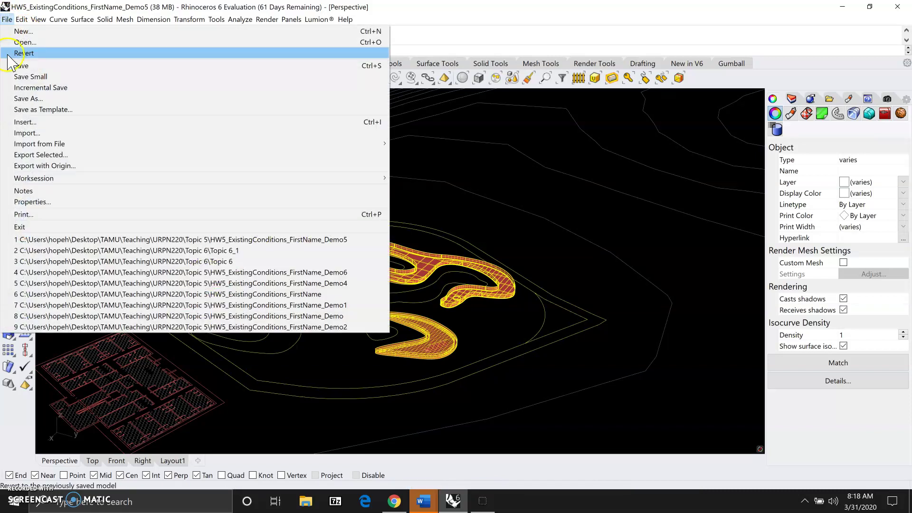
# - Export the selected objects over the existing Topic 6.3dm file
pyautogui.click(36, 156)
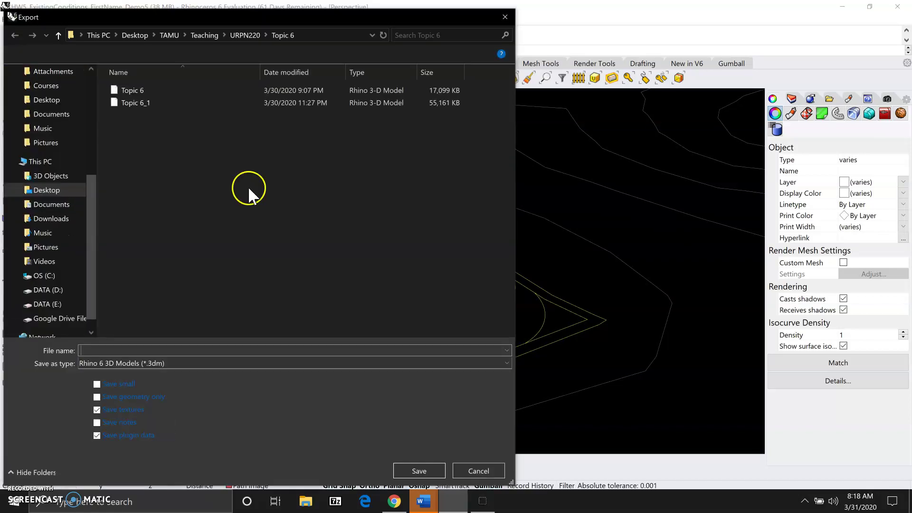
pyautogui.click(138, 88)
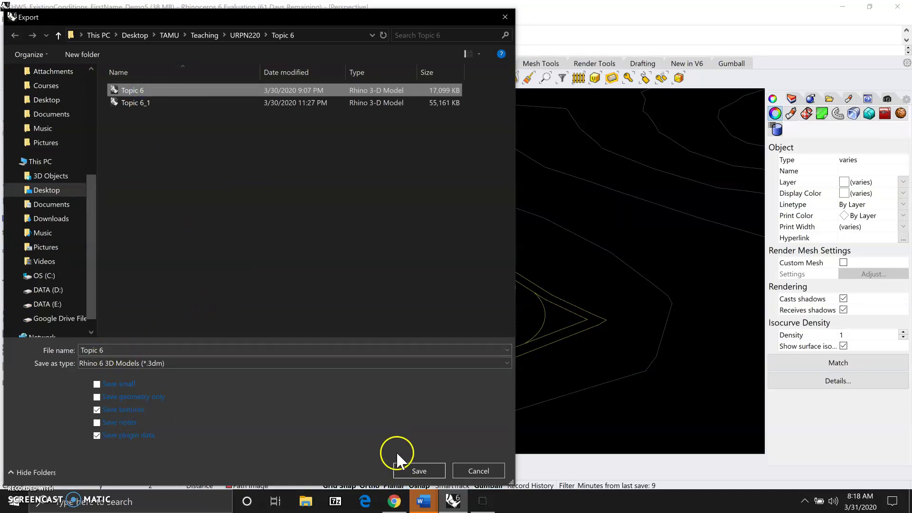
pyautogui.click(406, 469)
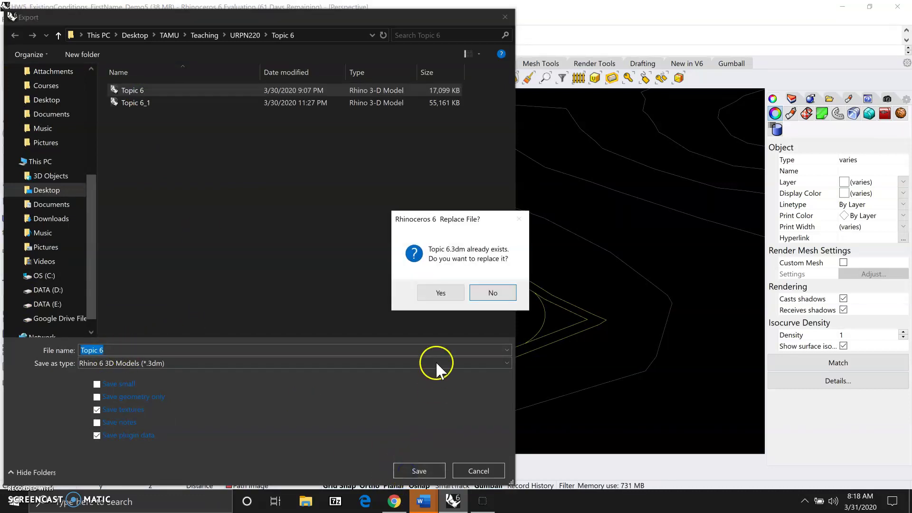
pyautogui.click(437, 292)
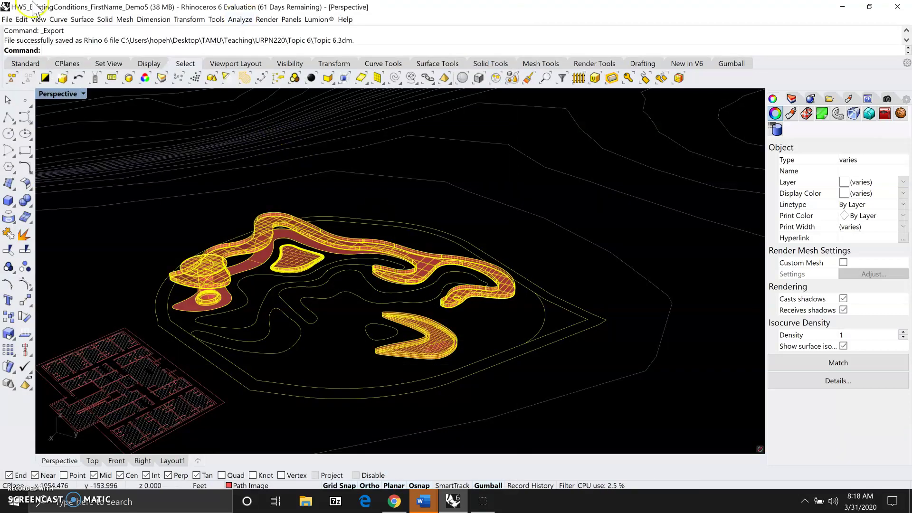
# - Open Topic 6.3dm from the URPN220 Topic 6 folder without saving the current model
pyautogui.click(8, 20)
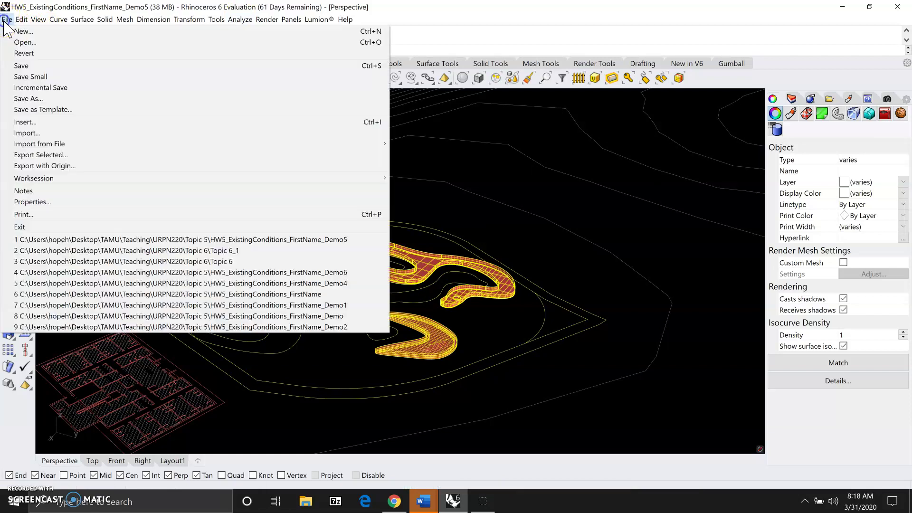
pyautogui.click(22, 42)
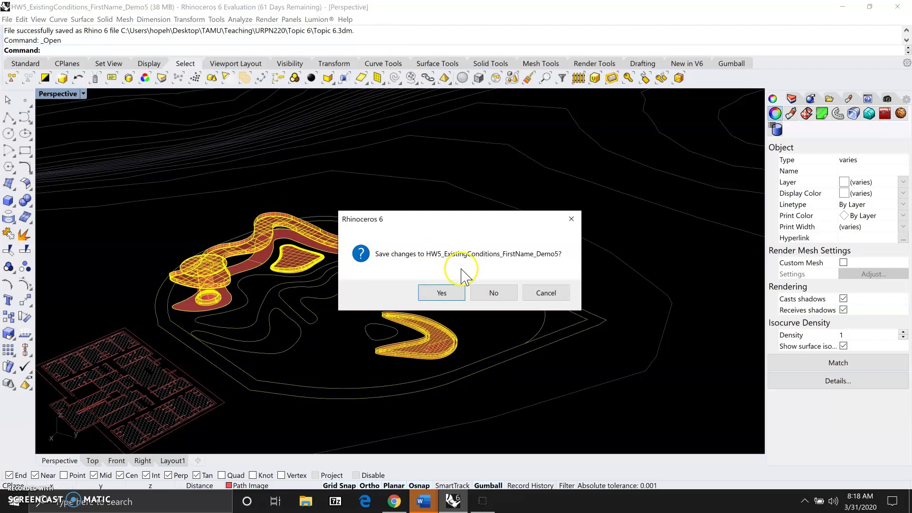
pyautogui.click(491, 292)
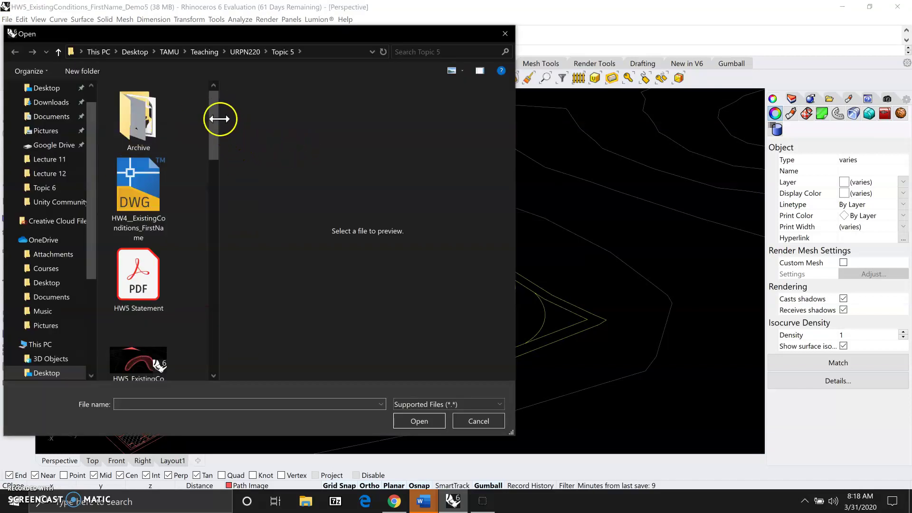
pyautogui.click(246, 51)
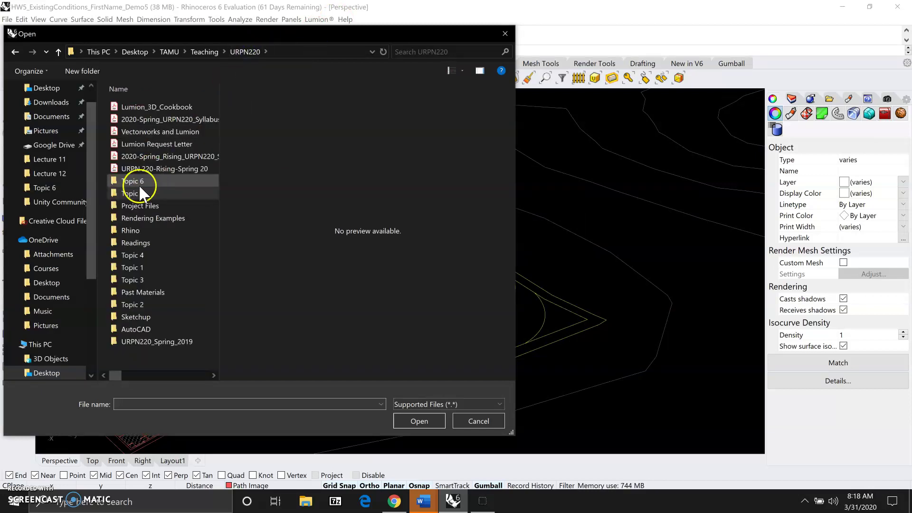
pyautogui.doubleClick(127, 180)
pyautogui.click(144, 119)
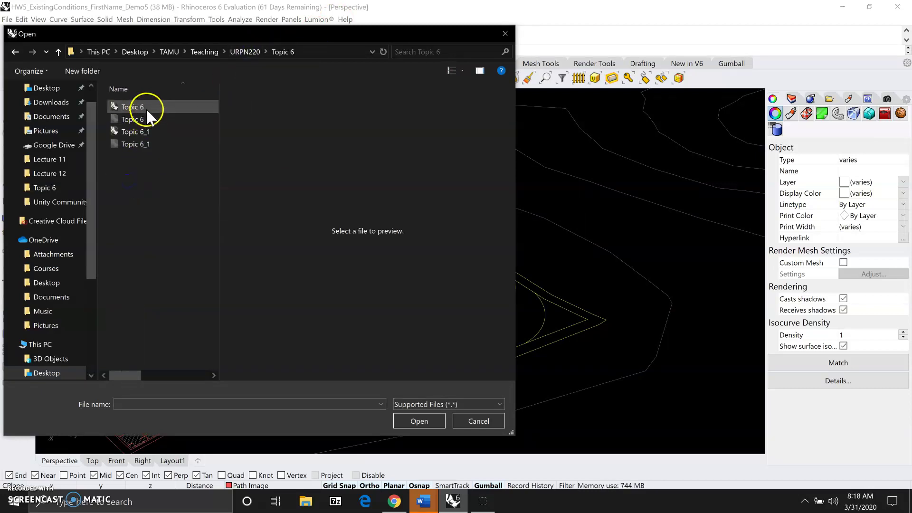
pyautogui.click(147, 107)
pyautogui.click(422, 421)
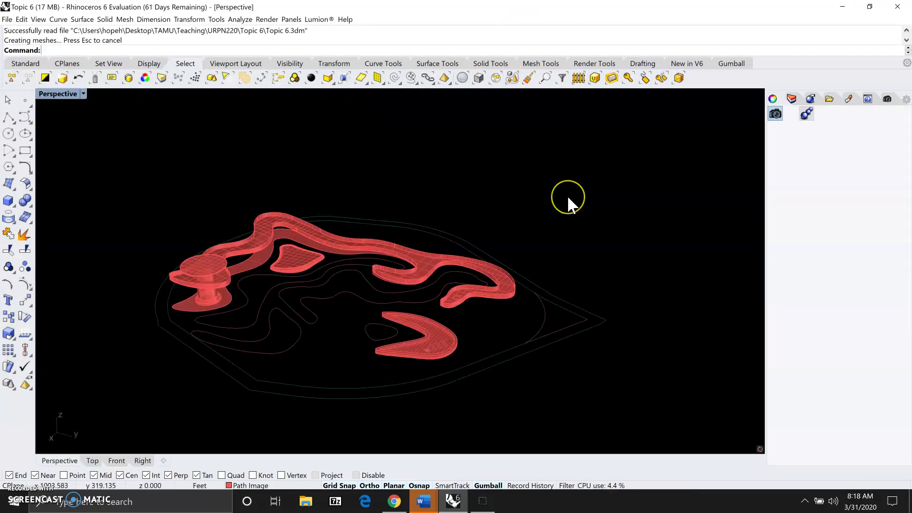
# - Try picking the outer site contour among overlapping path surfaces and small curves
pyautogui.click(458, 376)
pyautogui.click(449, 343)
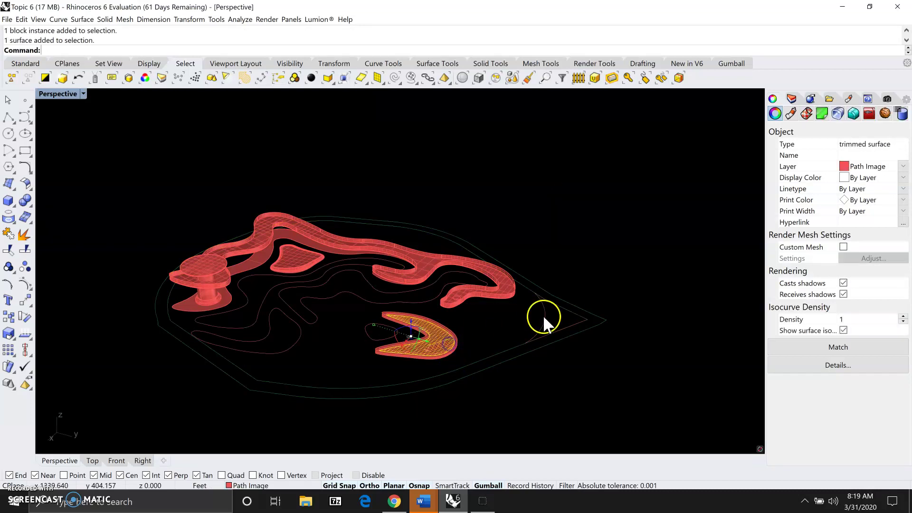
pyautogui.click(498, 327)
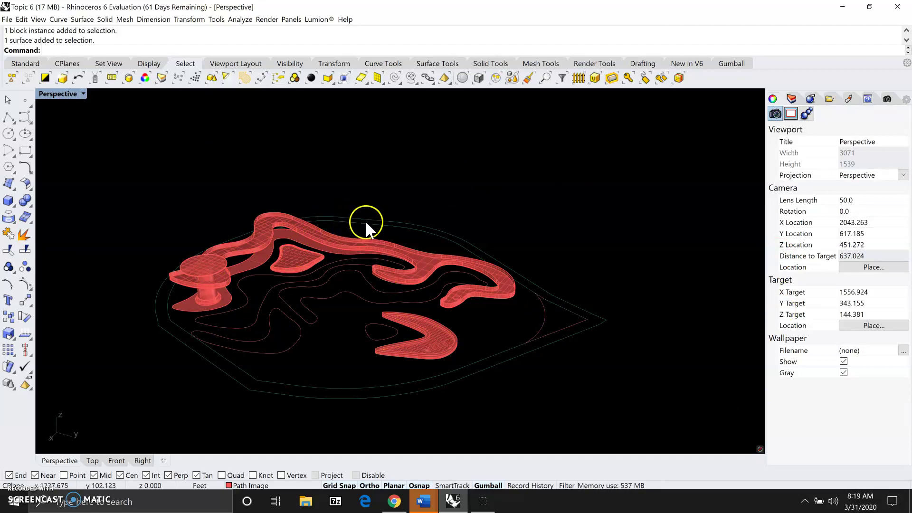
pyautogui.click(297, 248)
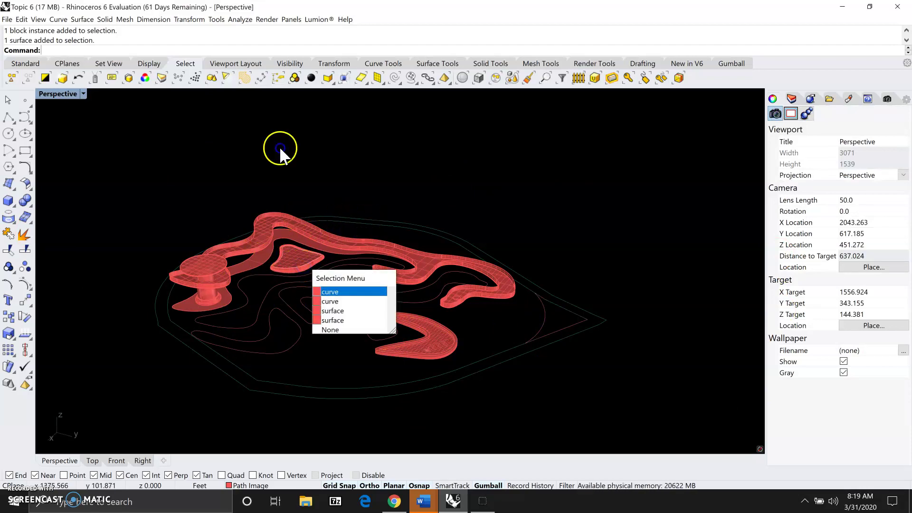
pyautogui.click(280, 148)
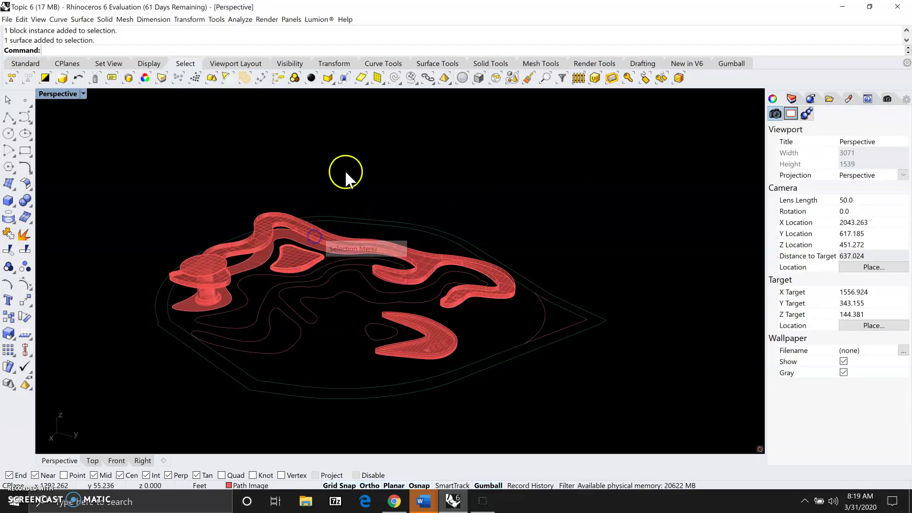
pyautogui.click(544, 346)
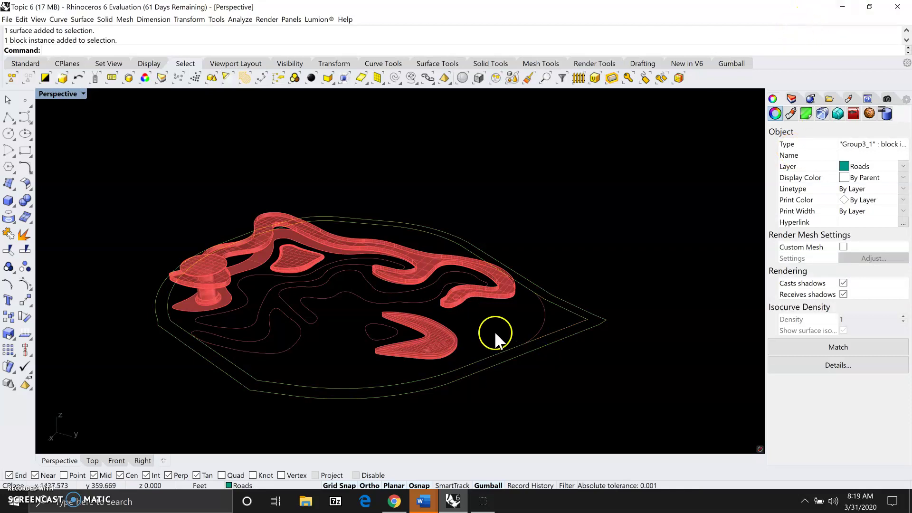
pyautogui.click(544, 319)
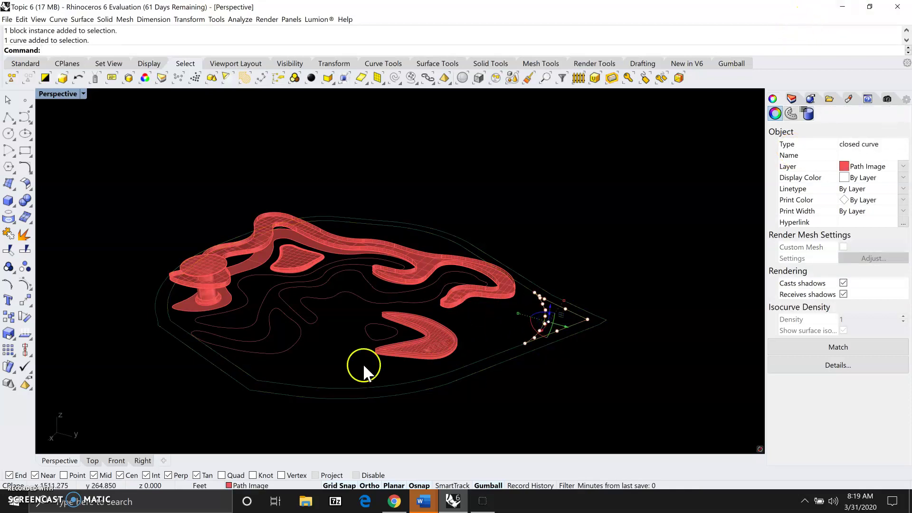
pyautogui.click(367, 334)
# - Cancel the accidental Open file dialogs without saving or opening anything
pyautogui.hotkey('ctrl', 'o')
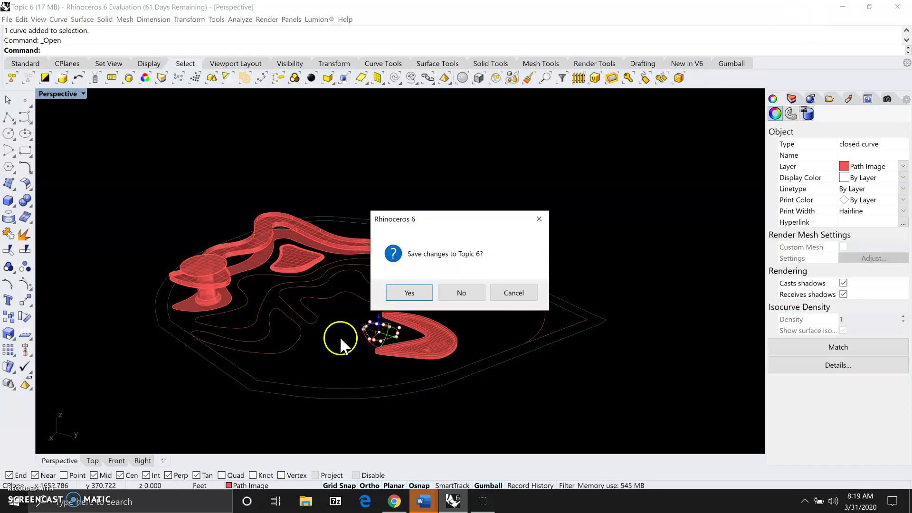
pyautogui.click(462, 292)
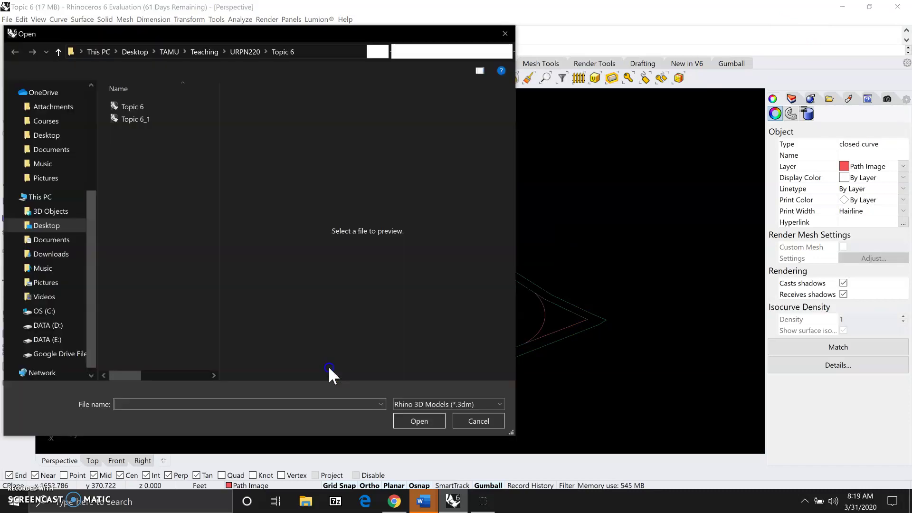
pyautogui.click(477, 421)
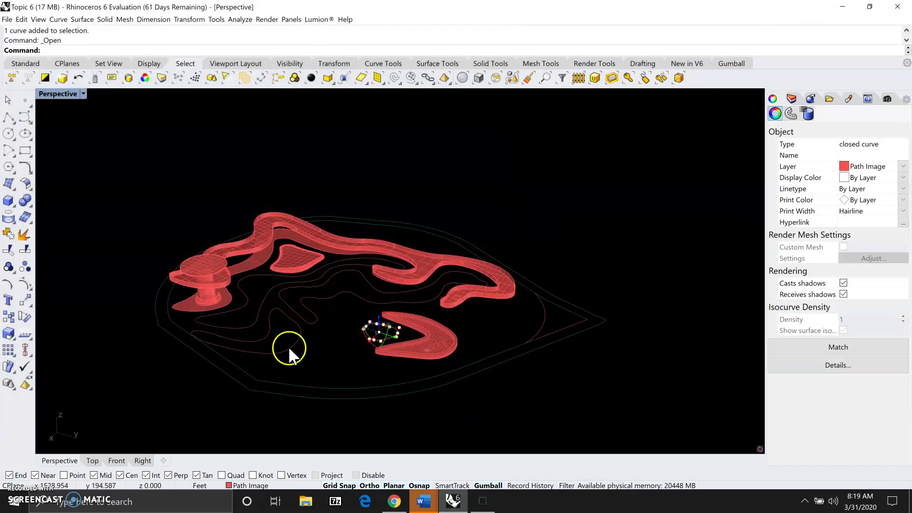
pyautogui.hotkey('ctrl', 'o')
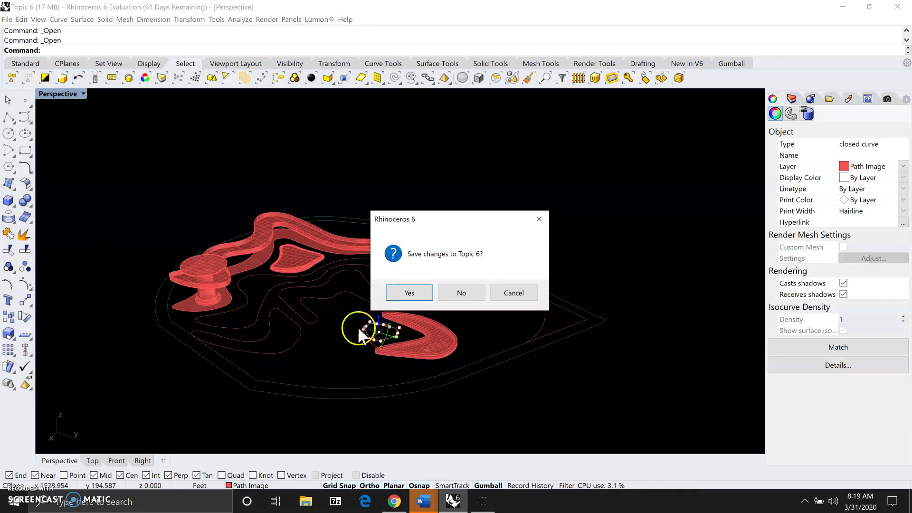
pyautogui.click(475, 291)
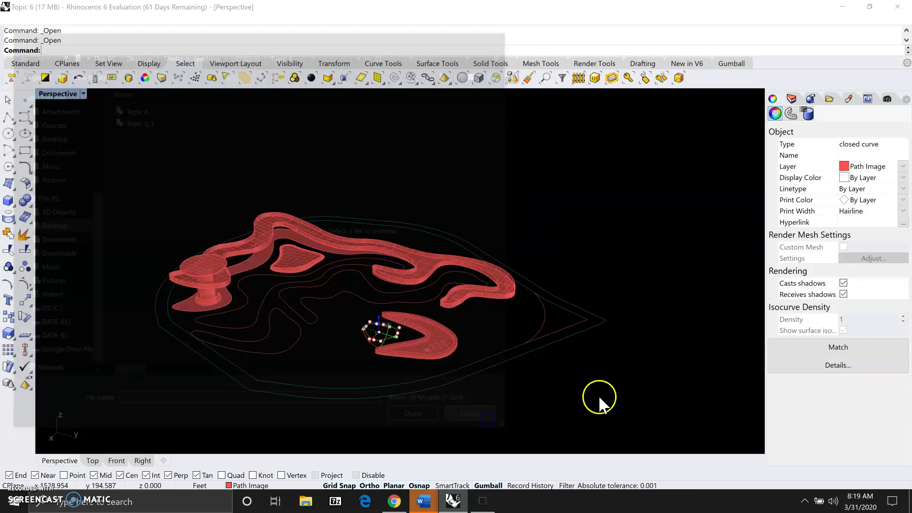
pyautogui.click(600, 397)
# - Select the Group3_1 outer boundary block and enter the Explode command
pyautogui.click(263, 219)
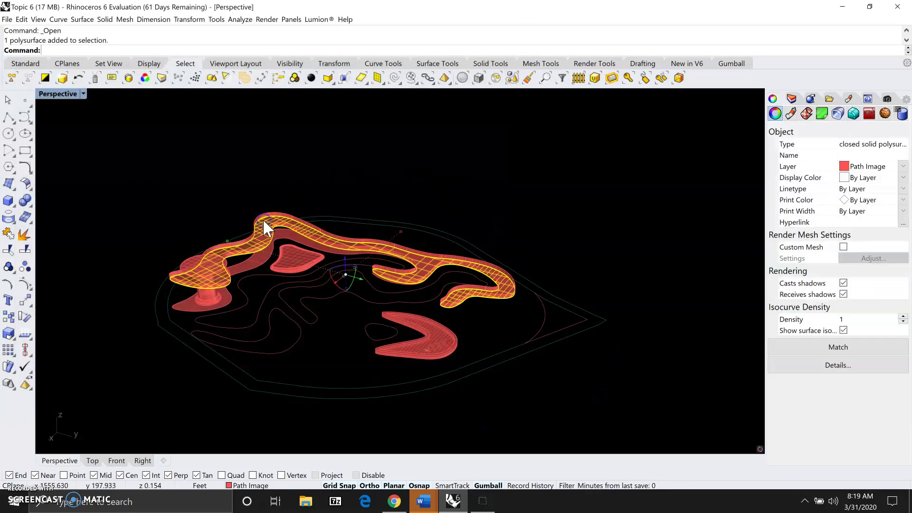
pyautogui.click(394, 171)
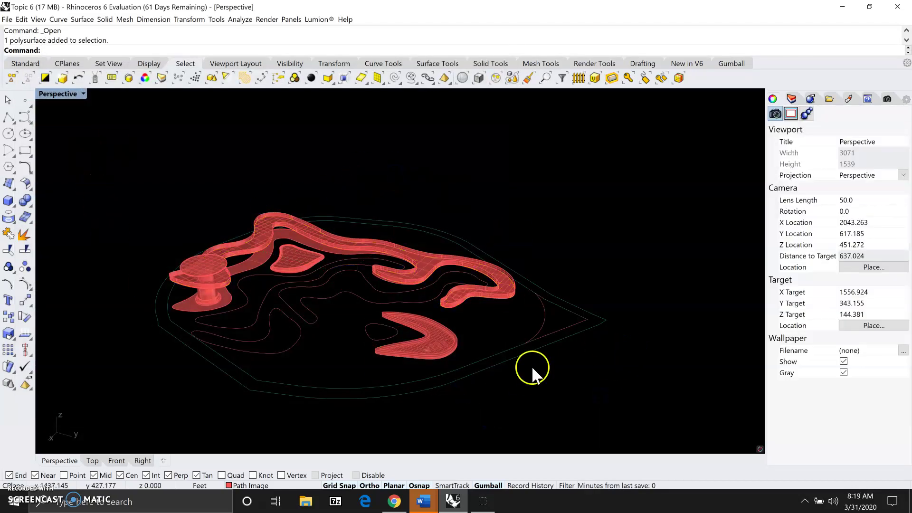
pyautogui.click(597, 324)
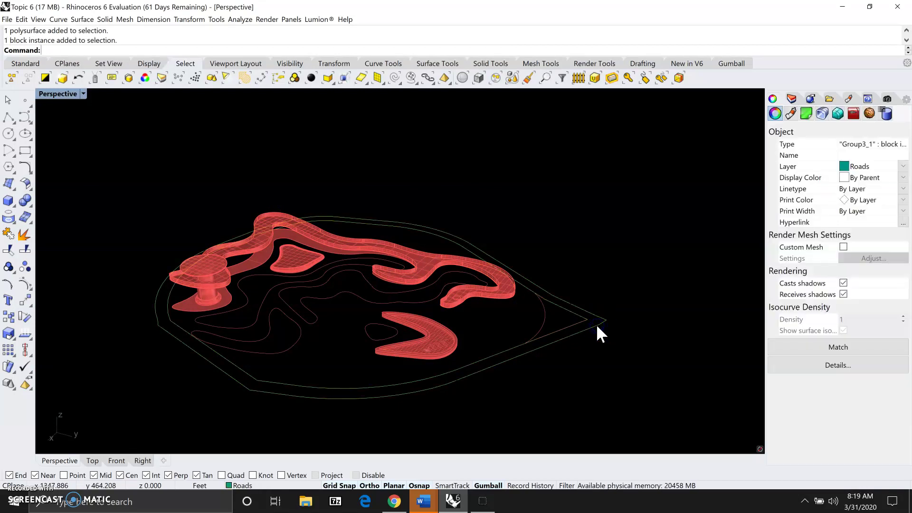
pyautogui.click(857, 146)
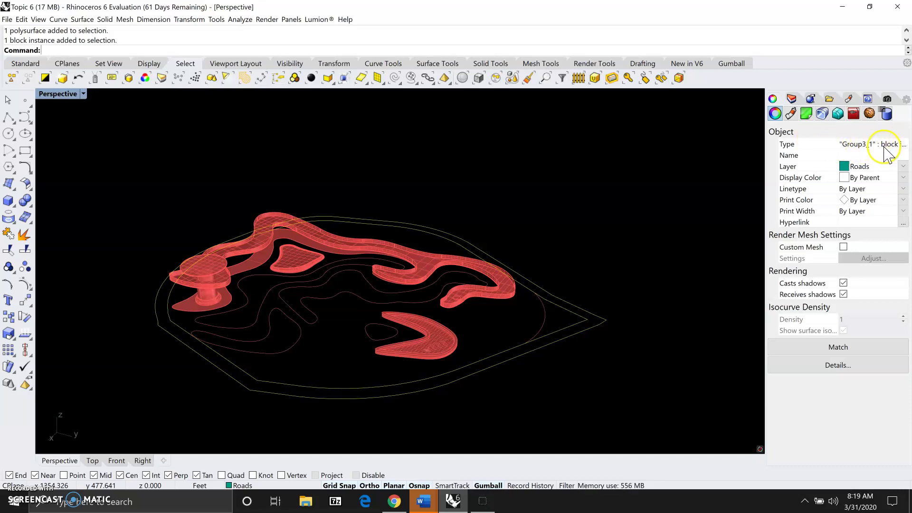
pyautogui.click(864, 157)
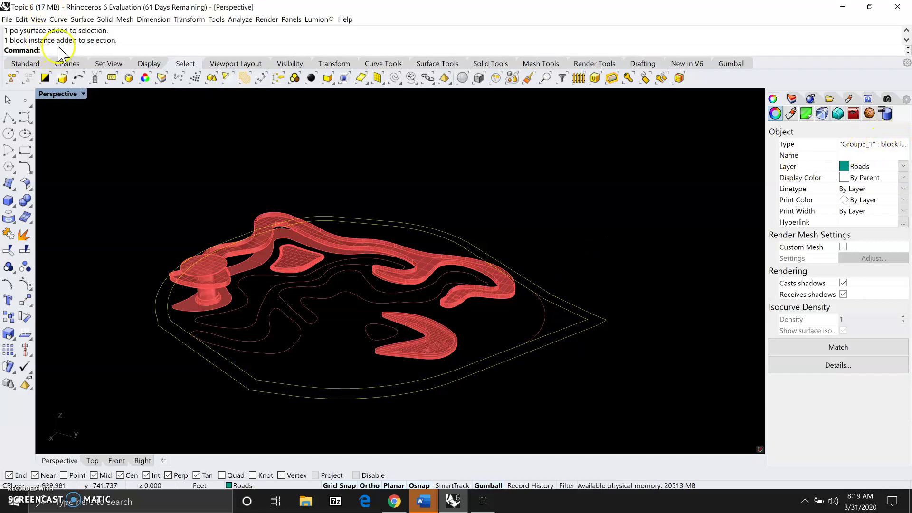
pyautogui.write('Explode')
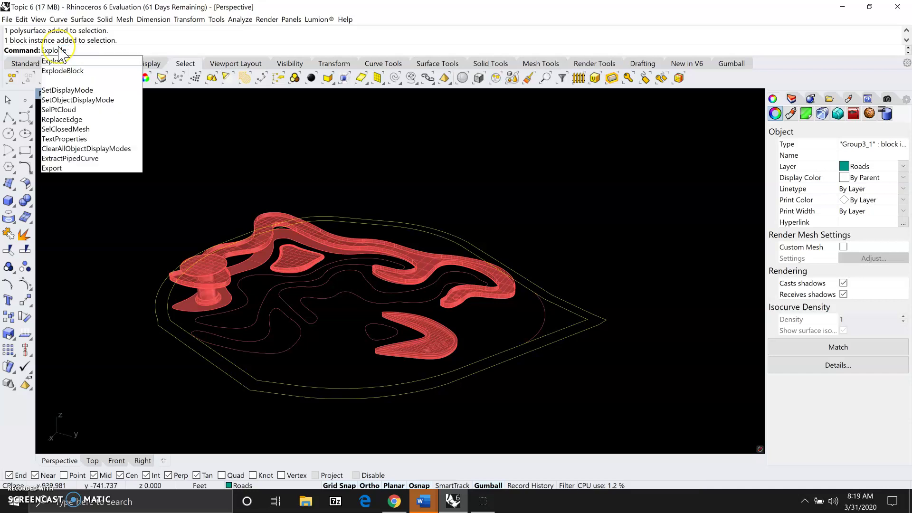
# - Explode the boundary block into 41222 loose objects, then clear the selection
pyautogui.press('Return')
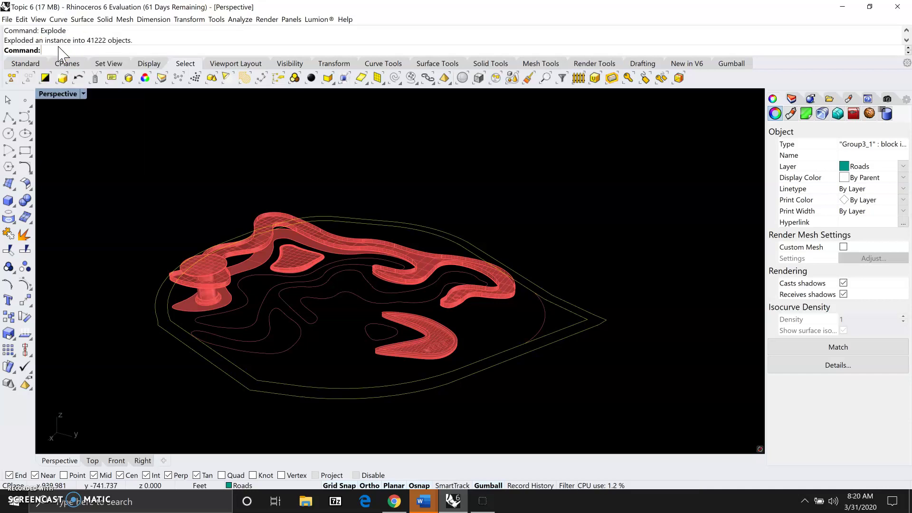
pyautogui.click(71, 47)
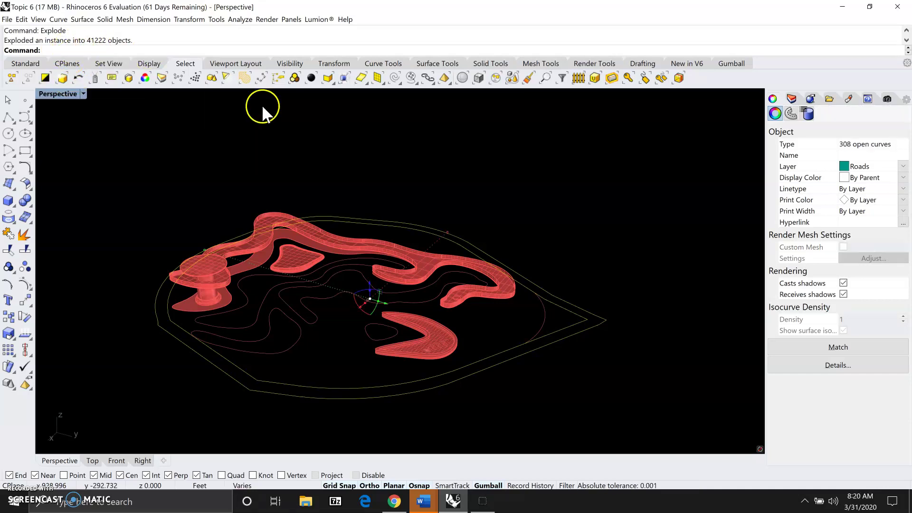
pyautogui.click(565, 337)
pyautogui.click(566, 338)
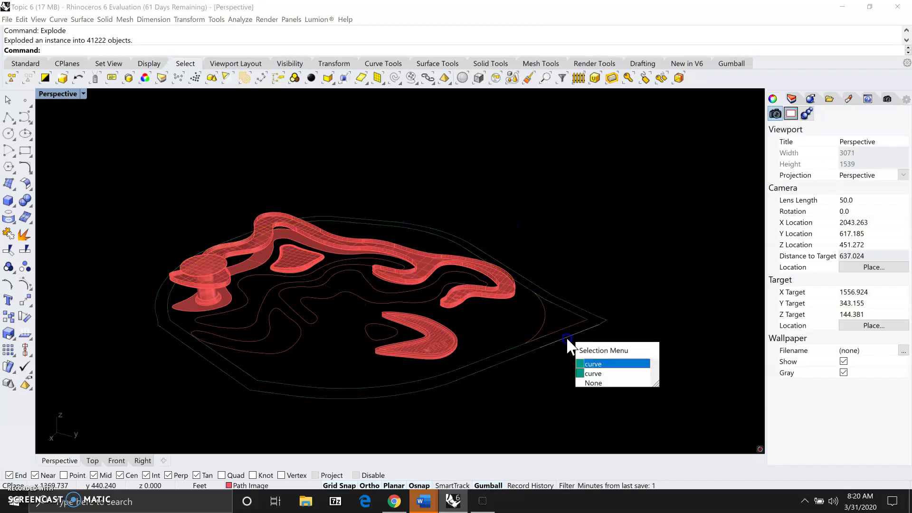
pyautogui.click(591, 364)
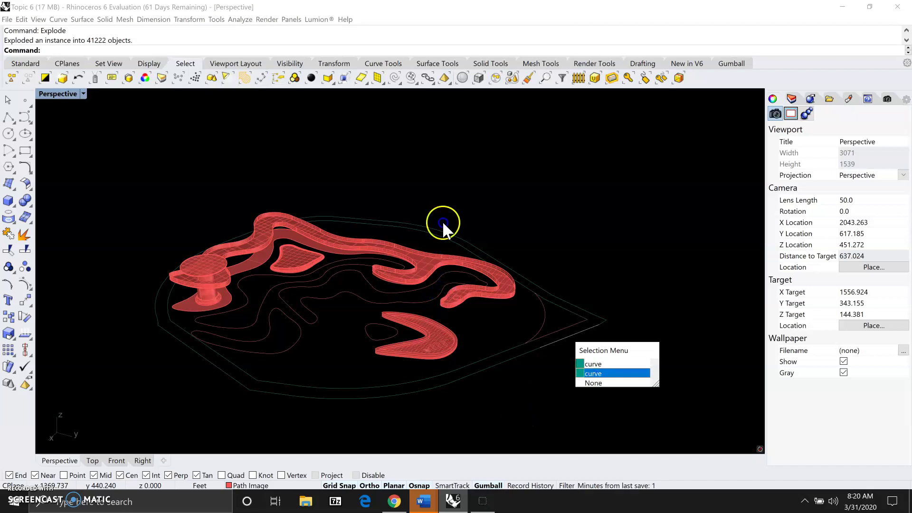
pyautogui.click(513, 187)
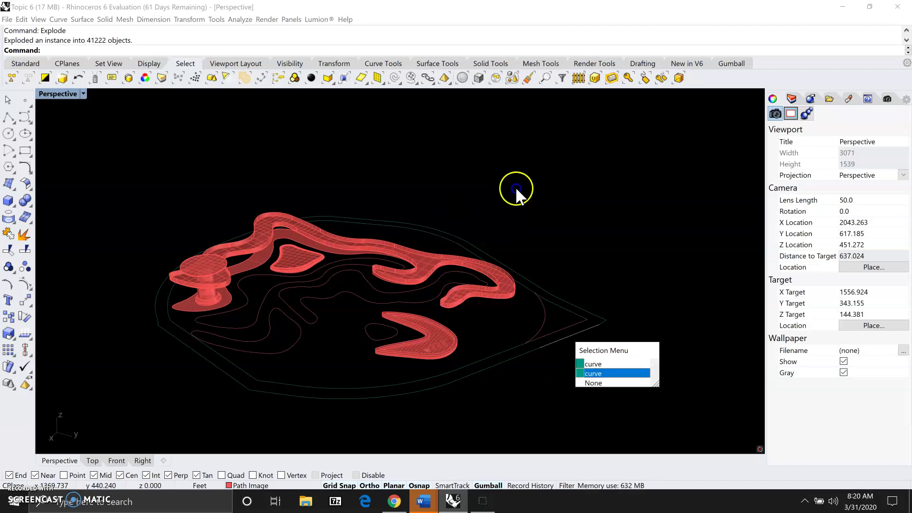
pyautogui.click(566, 386)
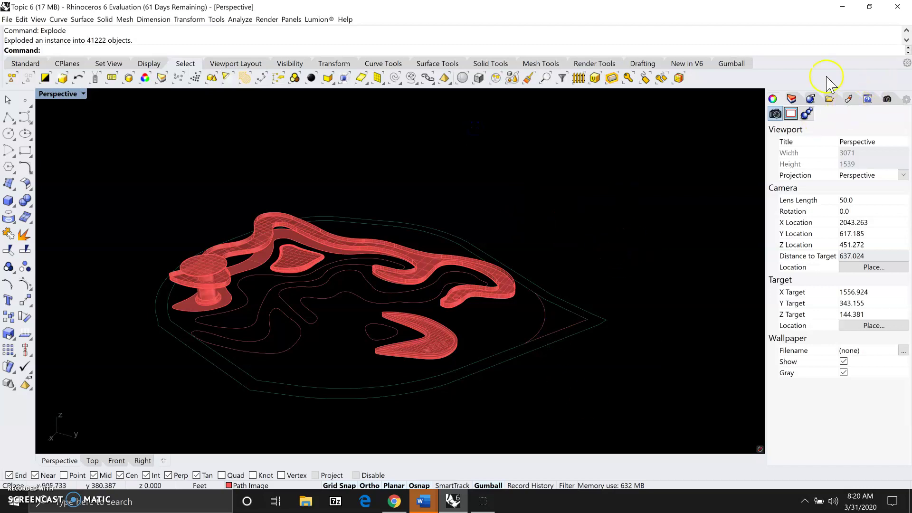
# - In the Layers panel make Roads current and turn off the Path Image layer
pyautogui.click(773, 100)
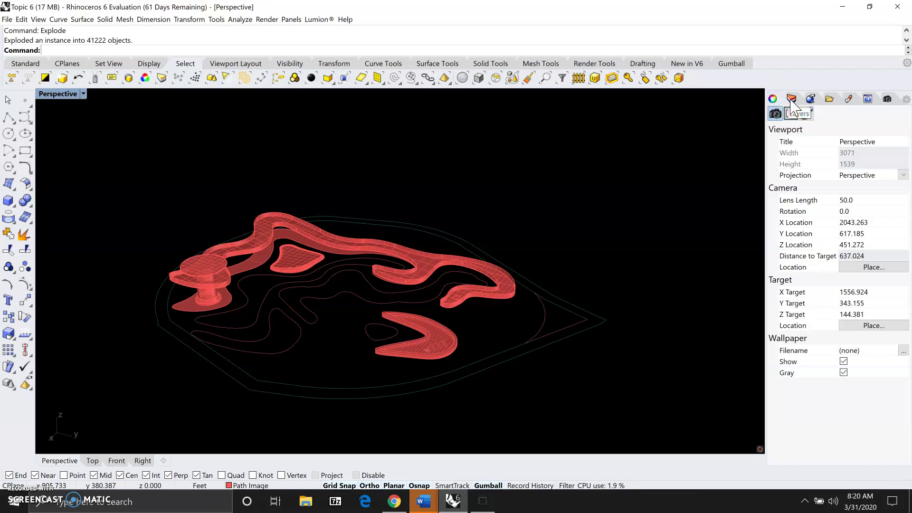
pyautogui.click(773, 99)
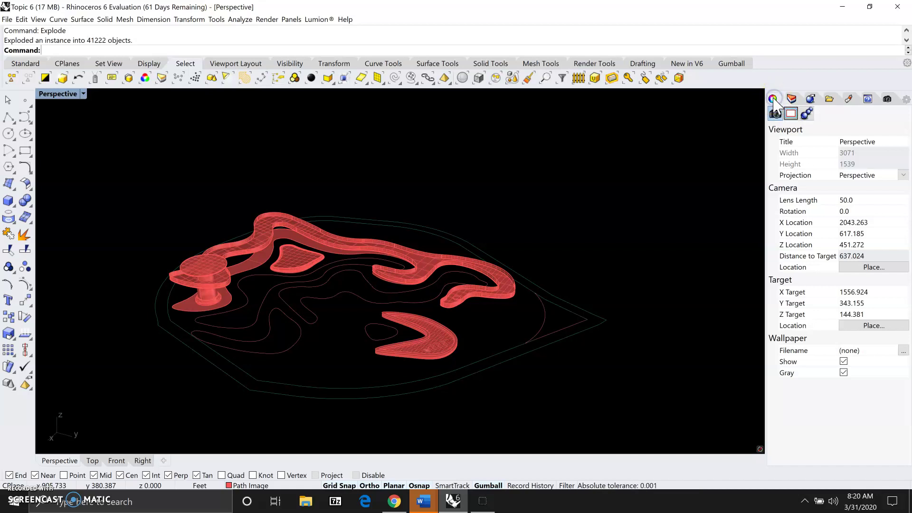
pyautogui.click(791, 99)
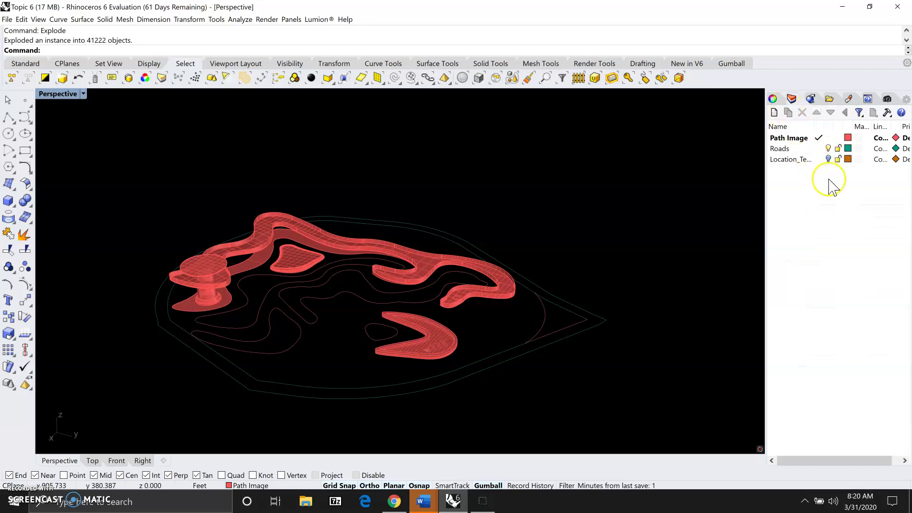
pyautogui.click(781, 167)
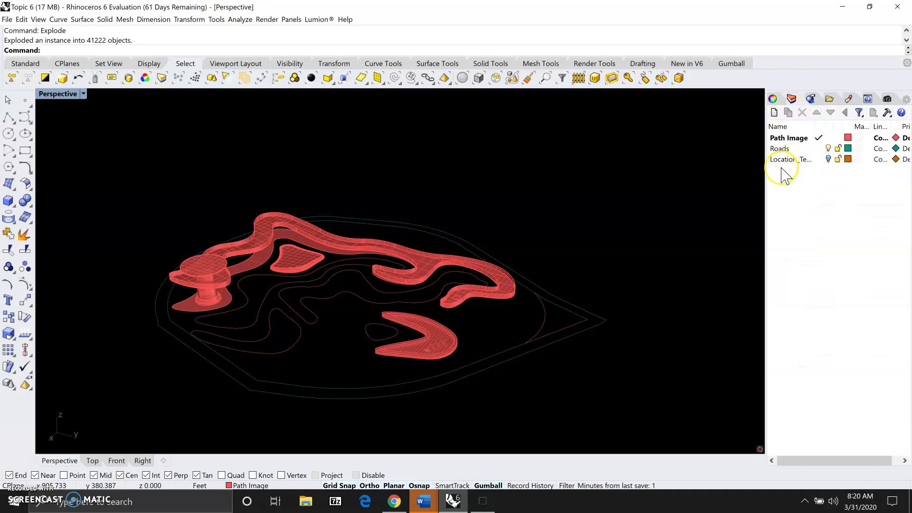
pyautogui.click(795, 141)
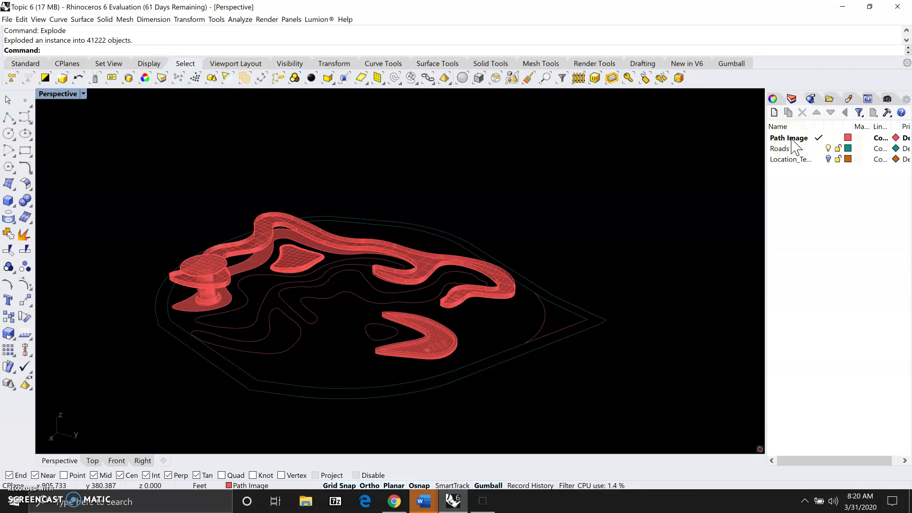
pyautogui.click(795, 139)
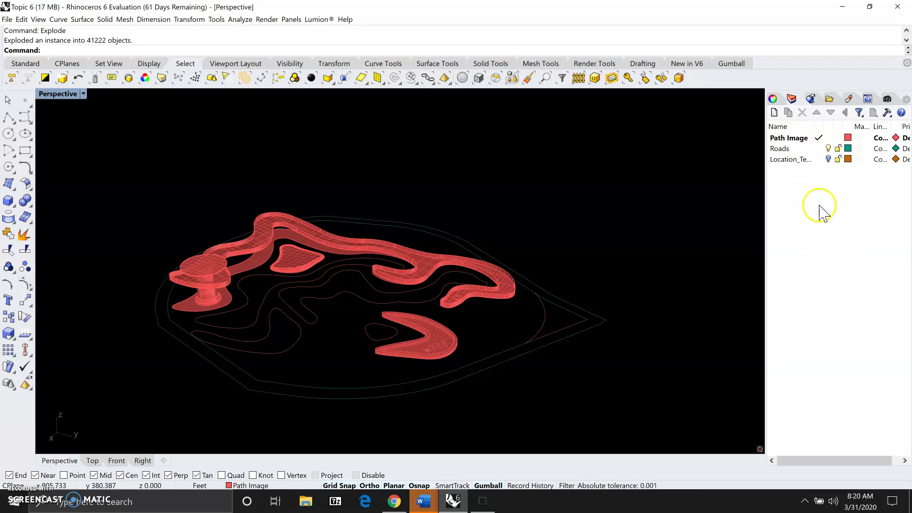
pyautogui.click(817, 149)
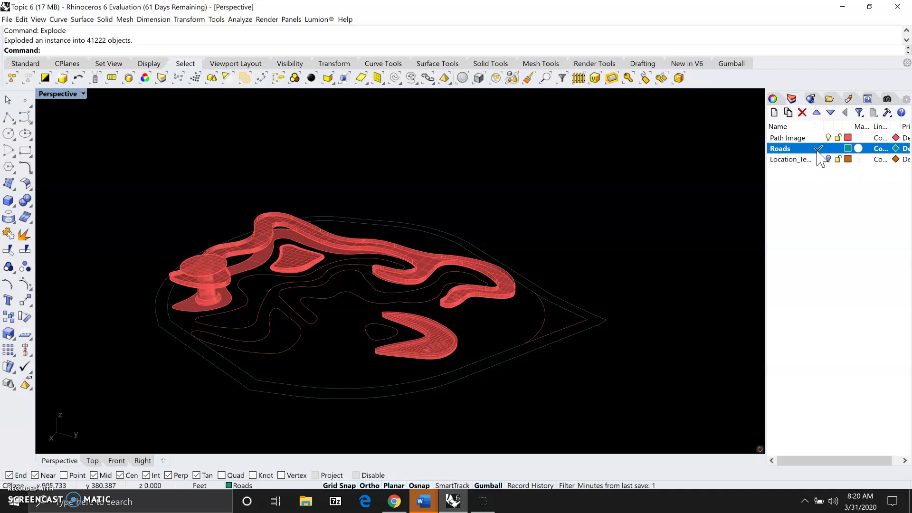
pyautogui.moveTo(820, 146); pyautogui.dragTo(840, 141)
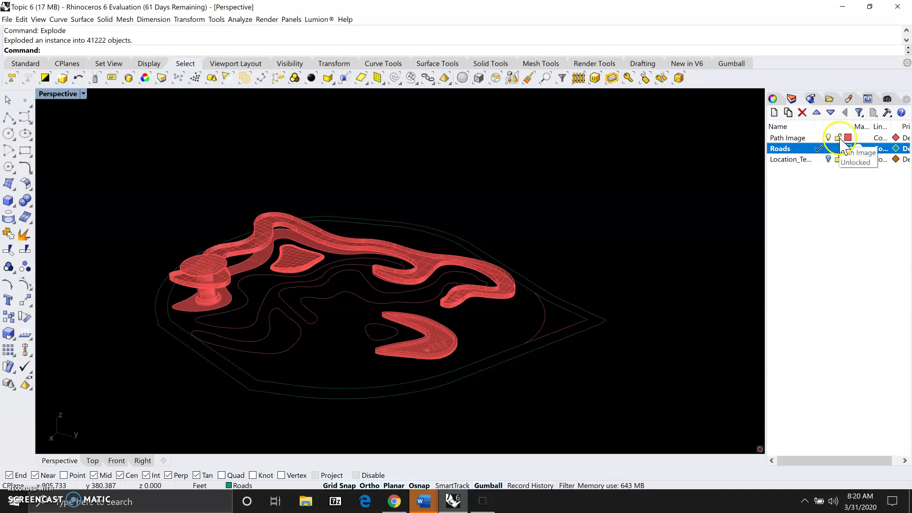
pyautogui.click(829, 139)
pyautogui.click(829, 138)
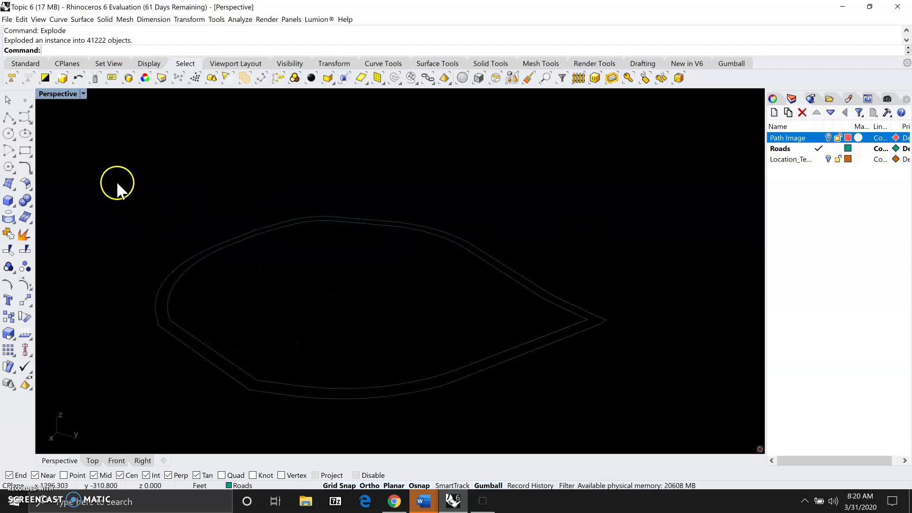
# - Window-select the 308 exploded curves and Join them into 4 closed curves
pyautogui.moveTo(116, 182); pyautogui.dragTo(654, 428)
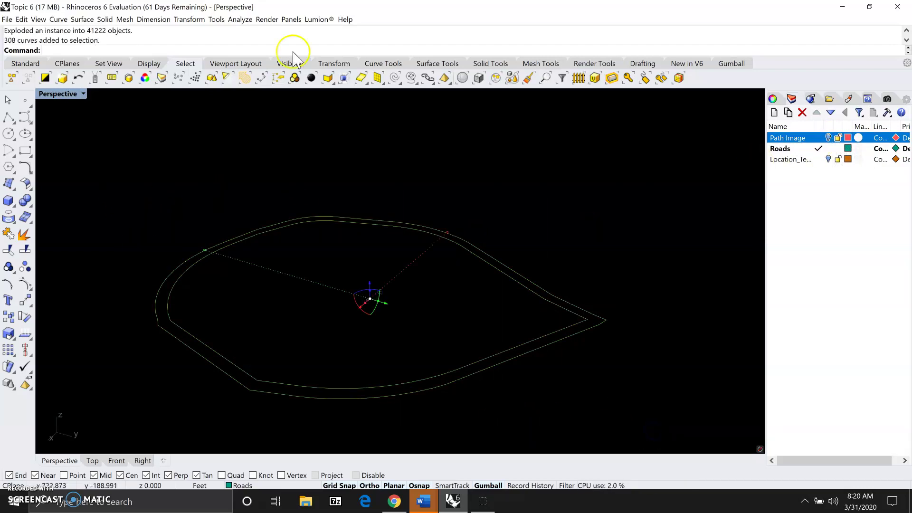
pyautogui.click(85, 50)
pyautogui.write('Join')
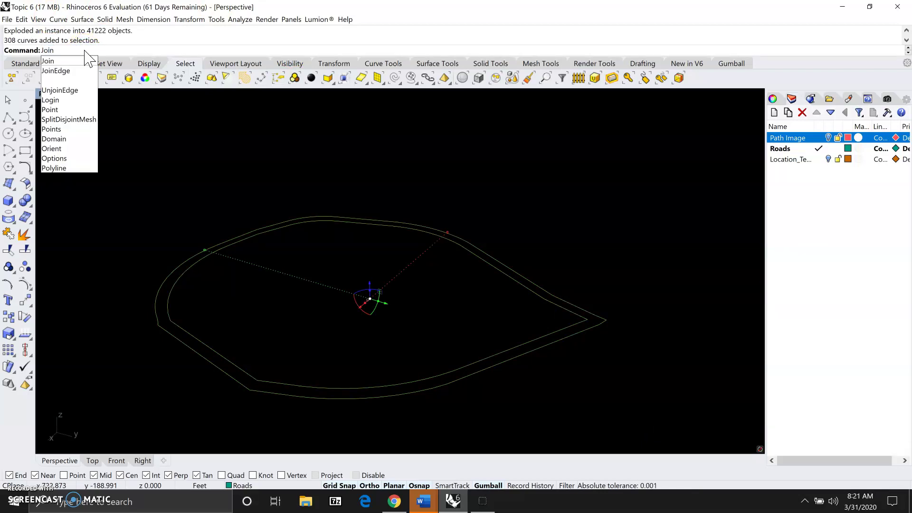
pyautogui.press('Return')
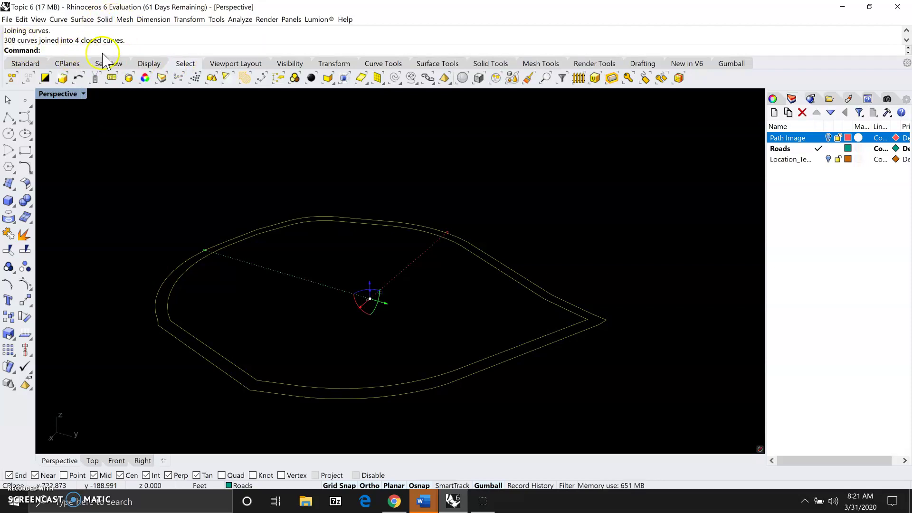
pyautogui.click(471, 180)
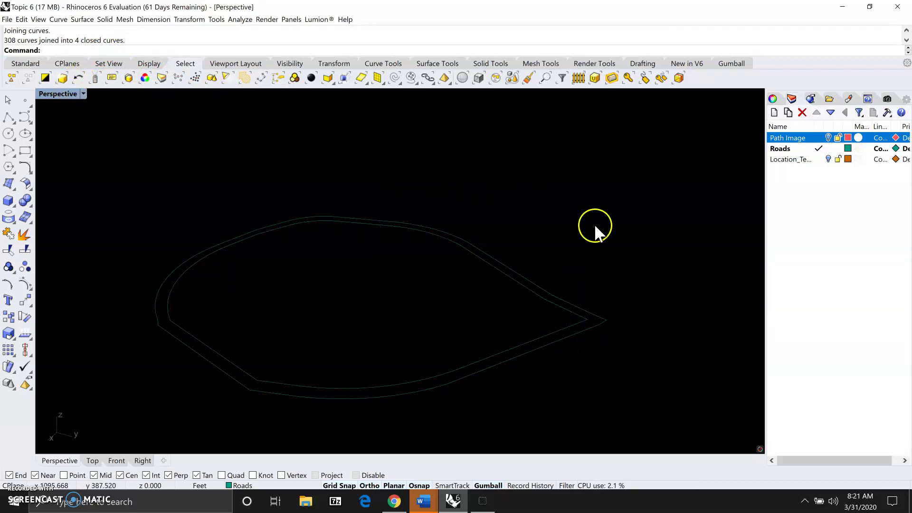
# - Delete the duplicate overlapping curve at the outline's tip
pyautogui.click(585, 328)
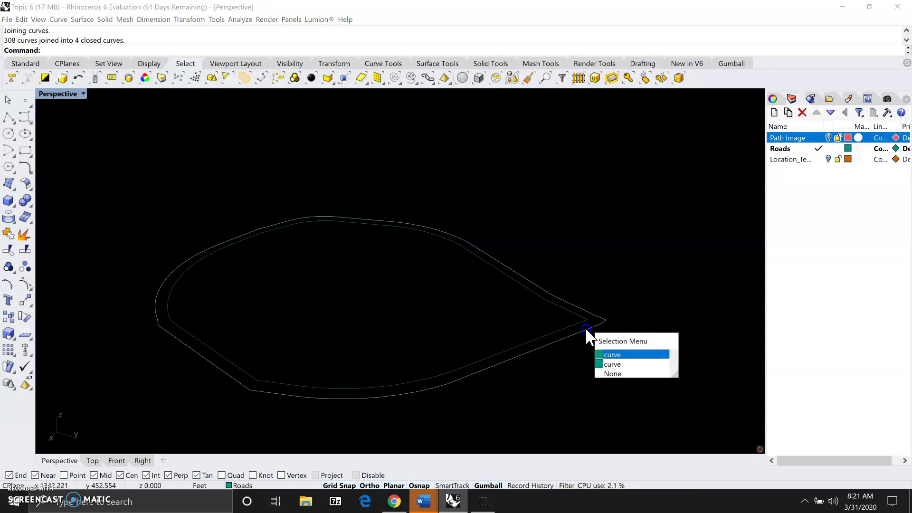
pyautogui.click(616, 355)
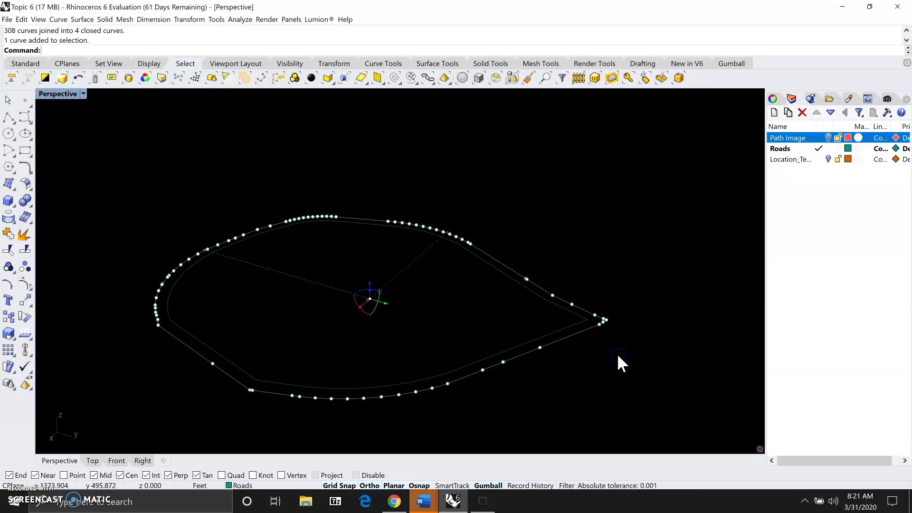
pyautogui.press('Delete')
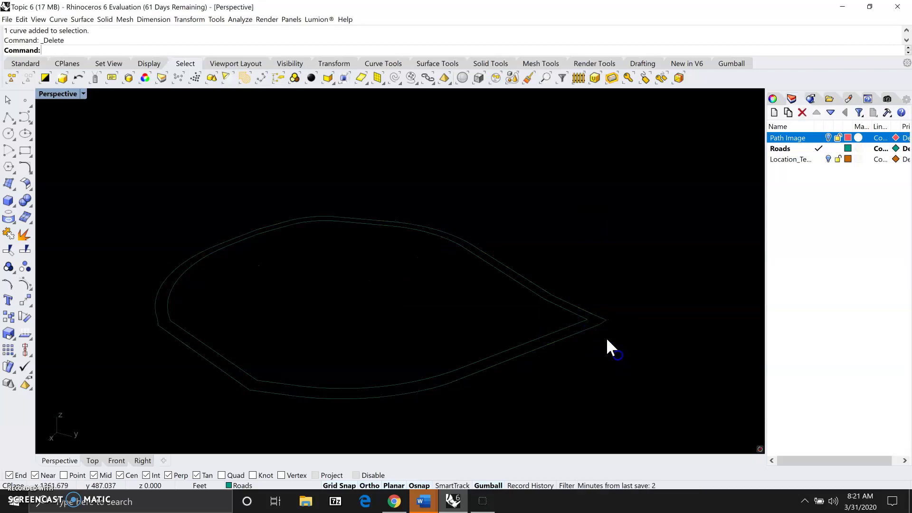
pyautogui.click(593, 329)
# - Check the inner and outer closed curves at the tip, viewing the outer curve's properties
pyautogui.click(571, 323)
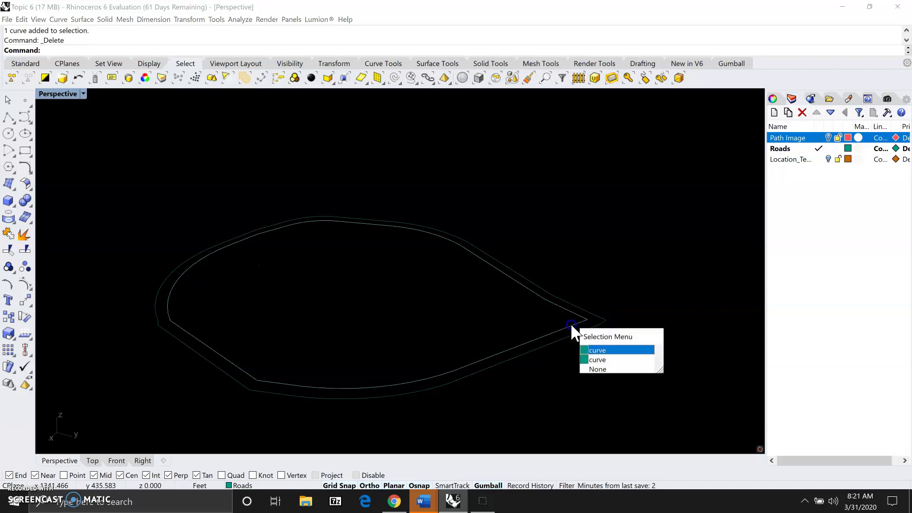
pyautogui.click(599, 353)
pyautogui.press('Escape')
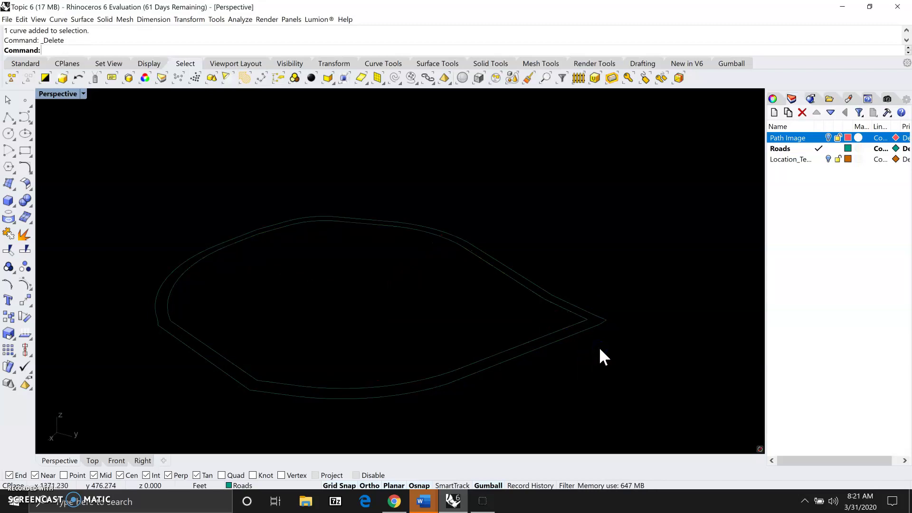
pyautogui.click(576, 334)
pyautogui.press('Escape')
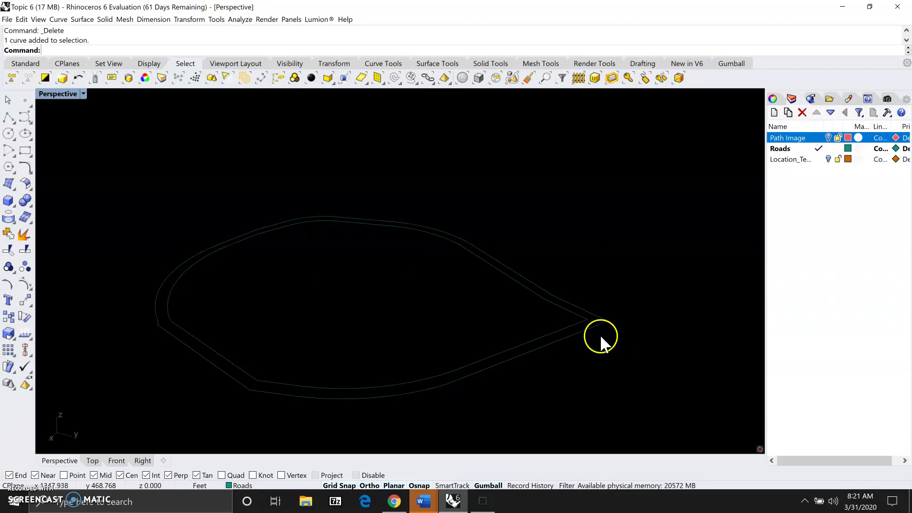
pyautogui.click(602, 320)
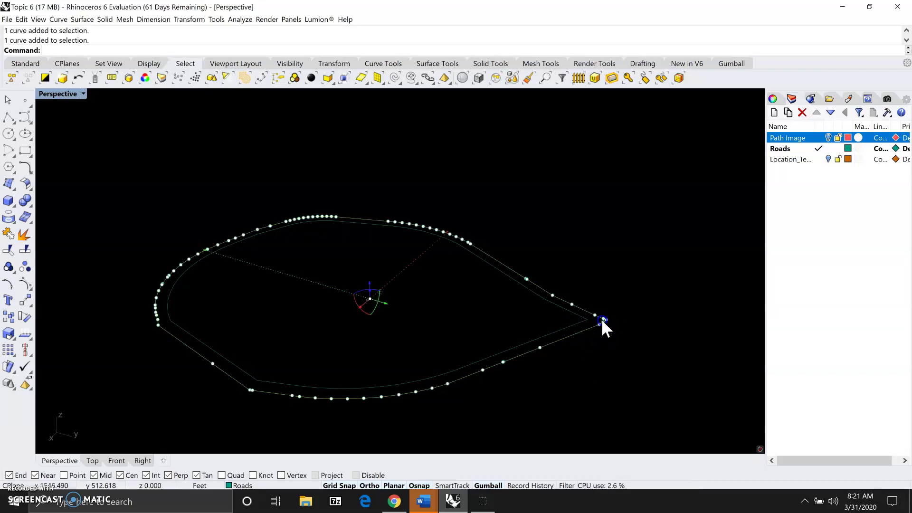
pyautogui.click(774, 100)
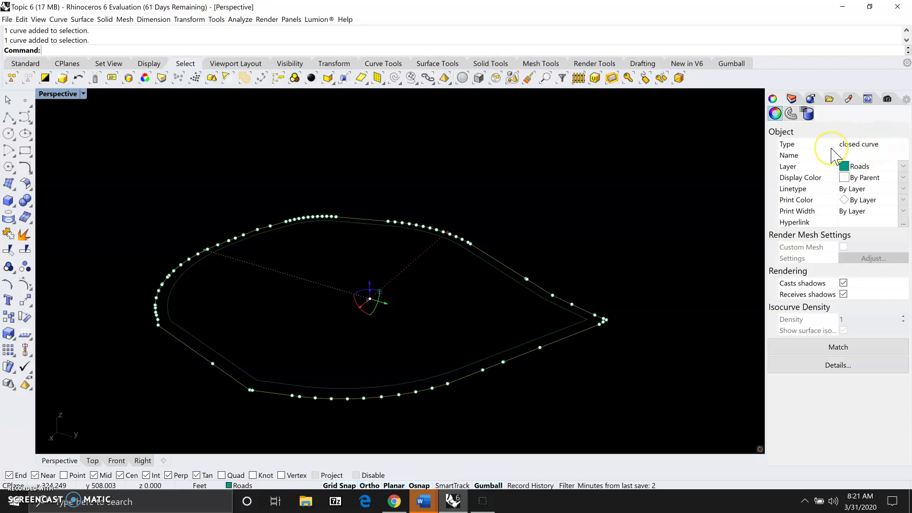
pyautogui.click(651, 182)
pyautogui.click(616, 328)
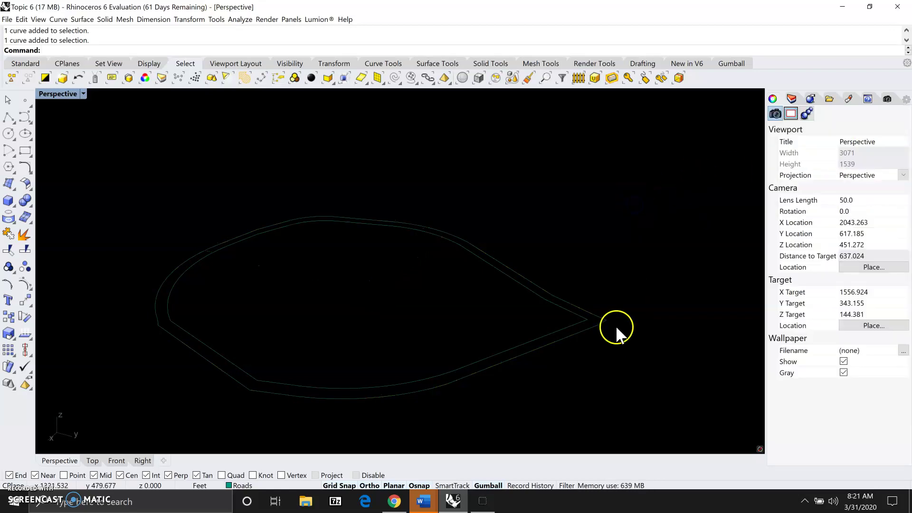
# - Select both the outer and the inner closed boundary curves
pyautogui.click(562, 338)
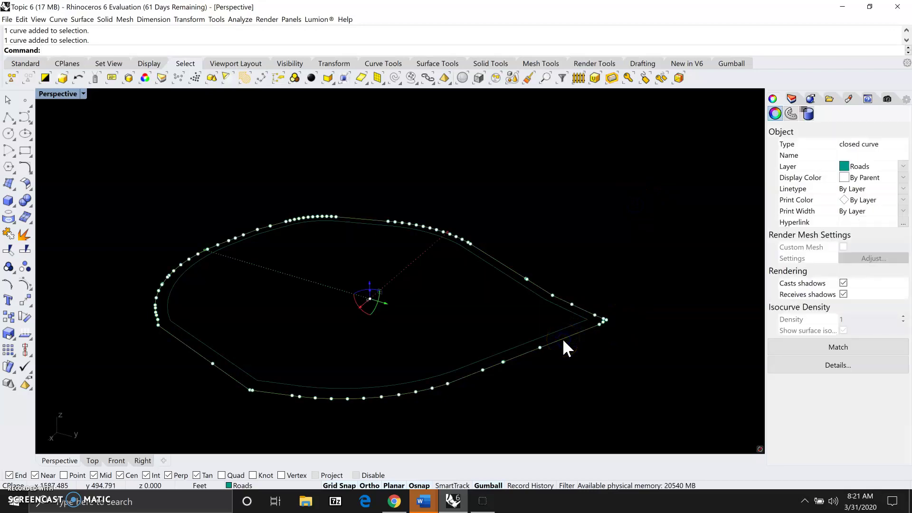
pyautogui.click(554, 362)
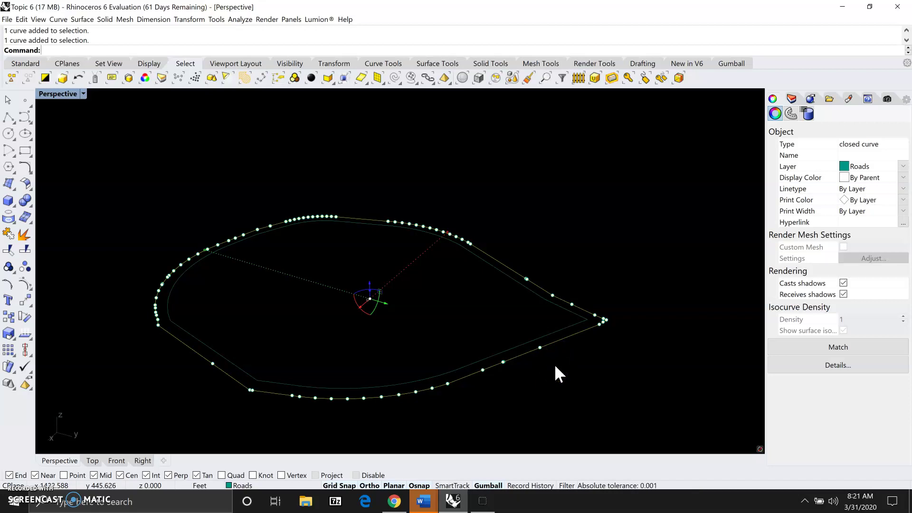
pyautogui.click(551, 339)
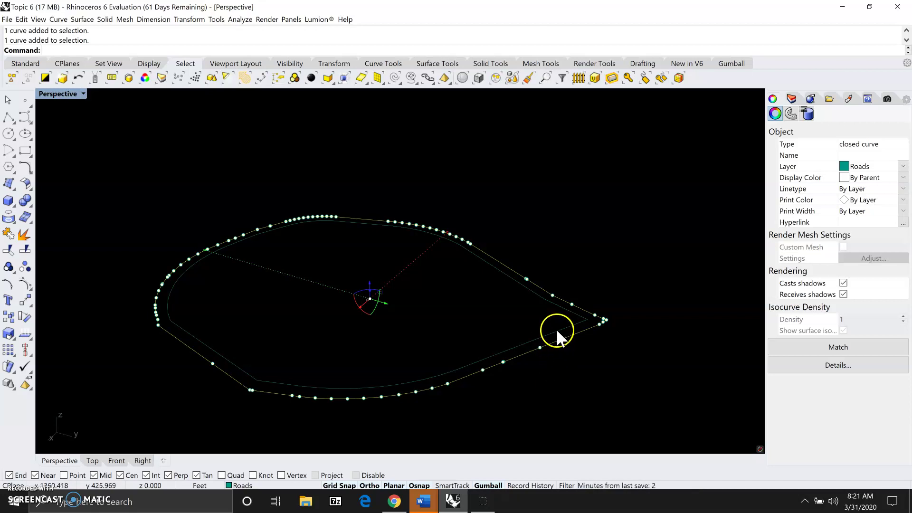
pyautogui.keyDown('shift'); pyautogui.click(556, 330); pyautogui.keyUp('shift')
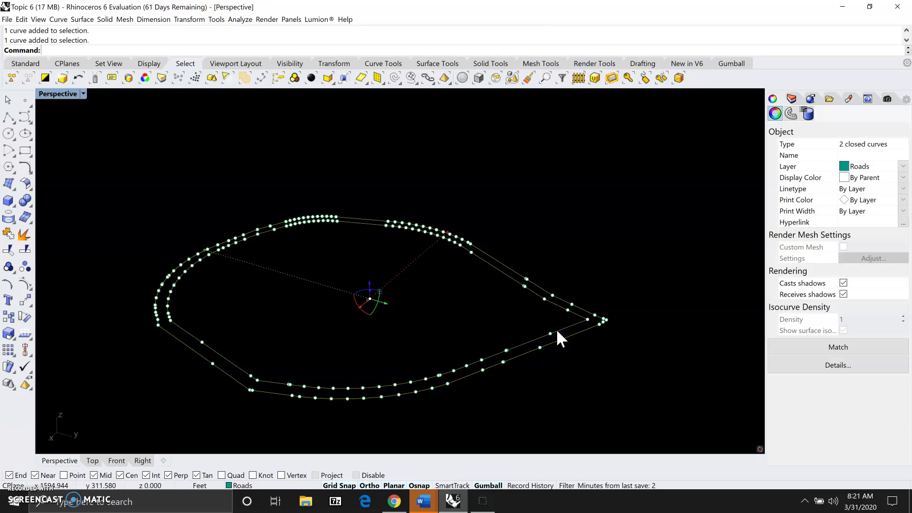
# - Build a Patch surface from the two outlines with default options, then select the teal surface
pyautogui.write('Patch')
pyautogui.press('Return')
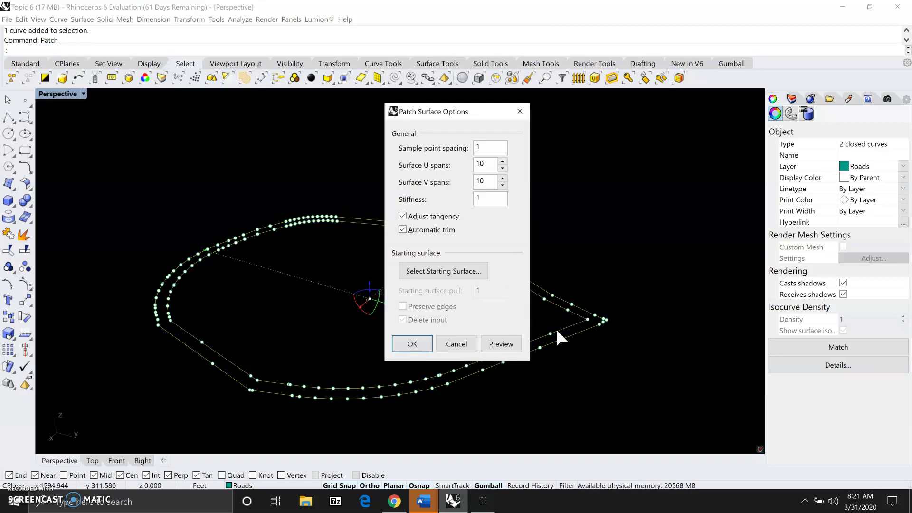
pyautogui.click(414, 336)
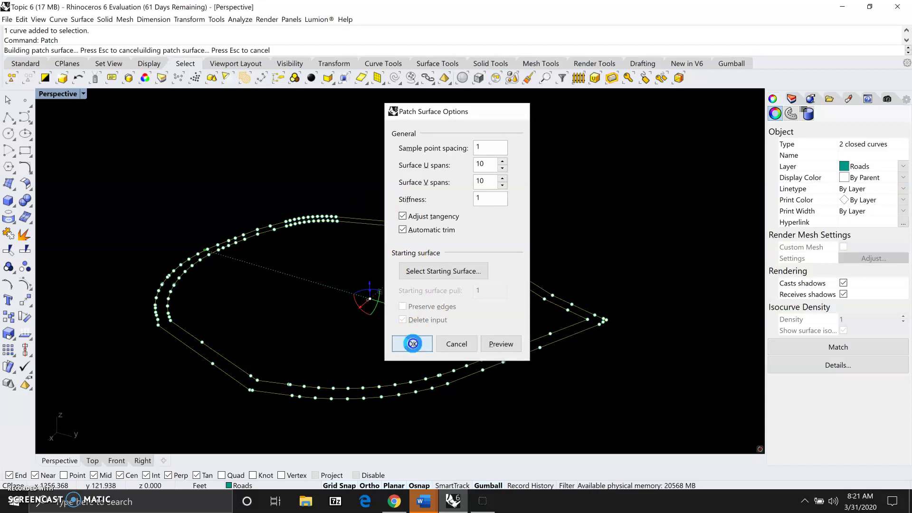
pyautogui.click(568, 407)
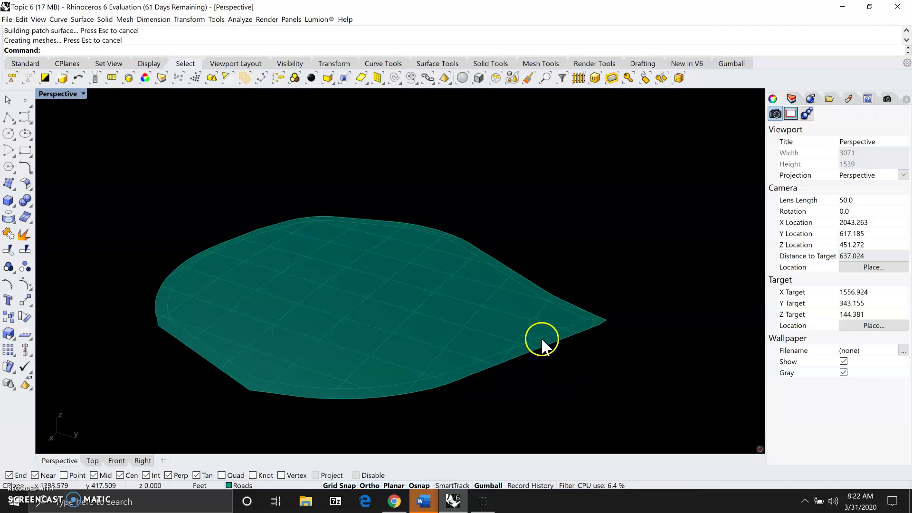
pyautogui.click(487, 332)
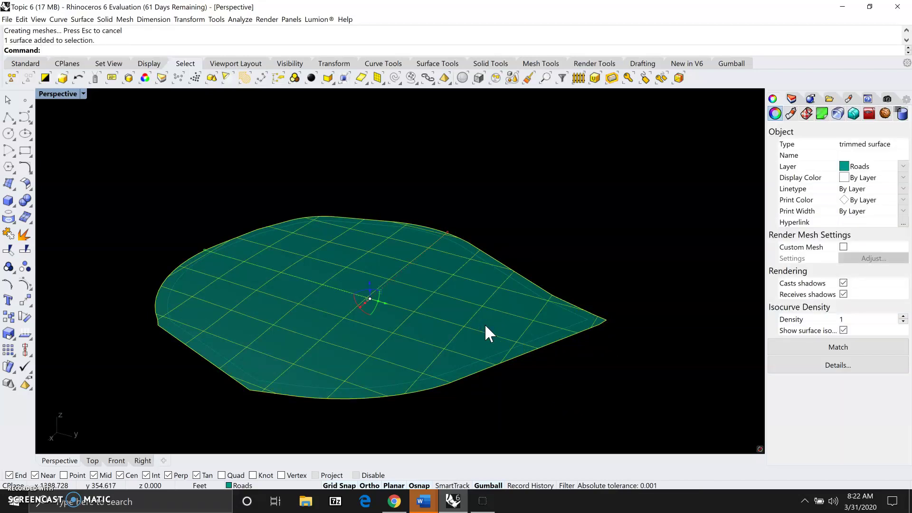
# - Split the teal surface using the inner outline curve as the cutting object
pyautogui.write('split')
pyautogui.press('Return')
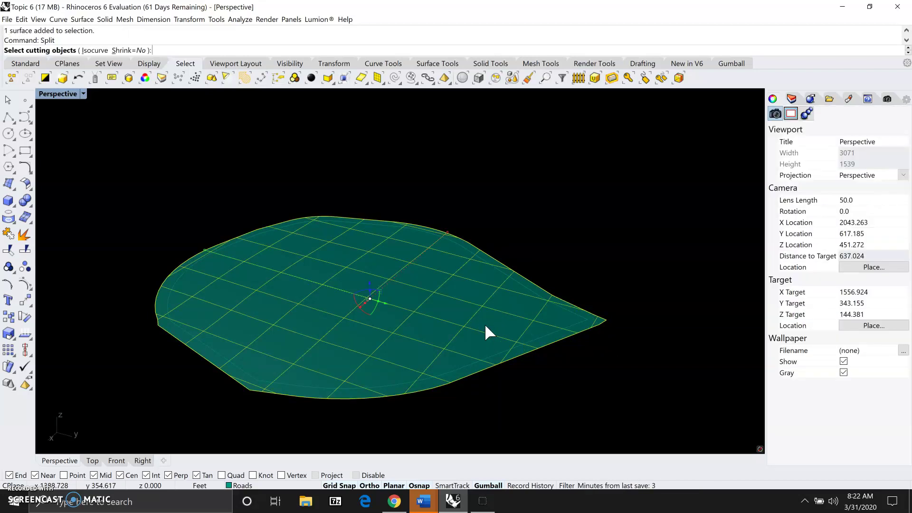
pyautogui.click(548, 286)
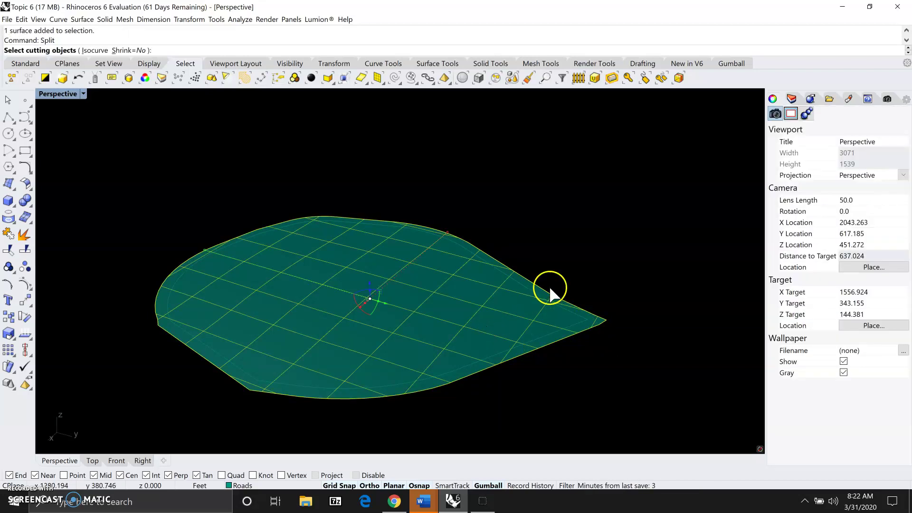
pyautogui.click(552, 332)
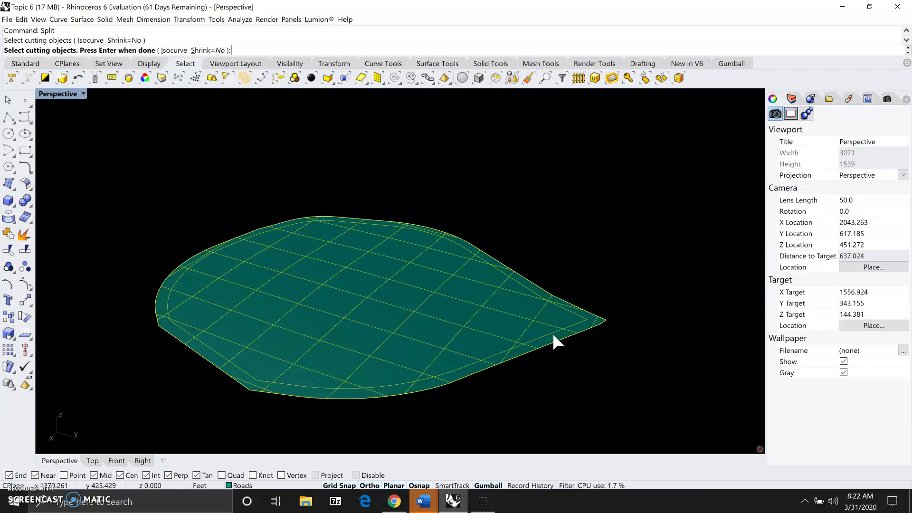
pyautogui.rightClick(552, 333)
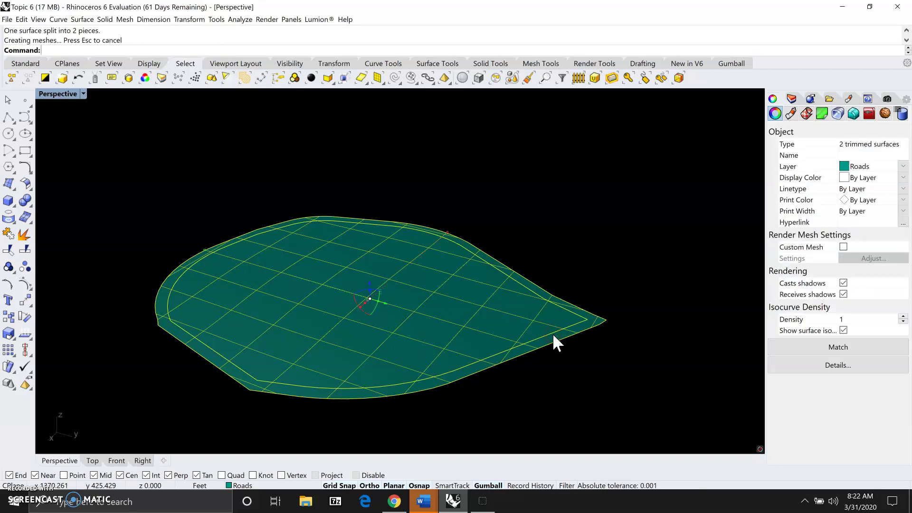
# - Select the inner piece and the border strip in turn to confirm the split
pyautogui.click(568, 387)
pyautogui.click(520, 320)
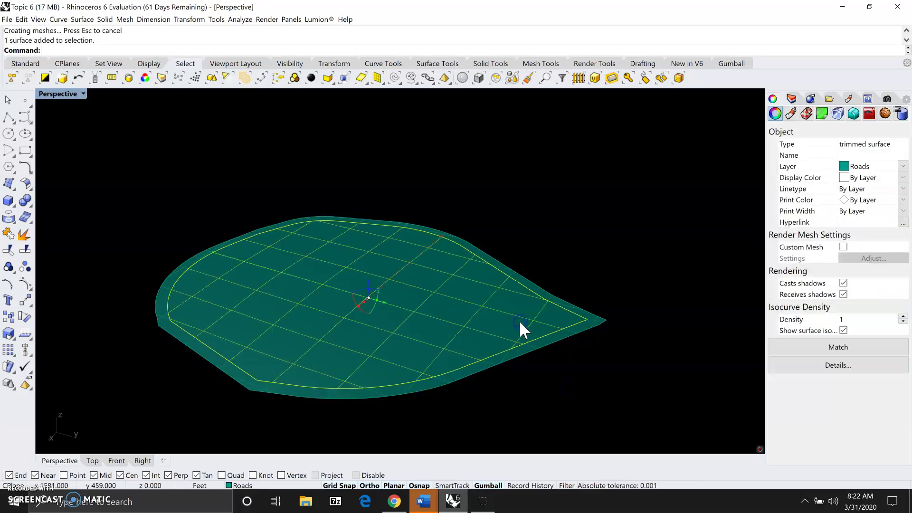
pyautogui.click(591, 397)
pyautogui.click(530, 347)
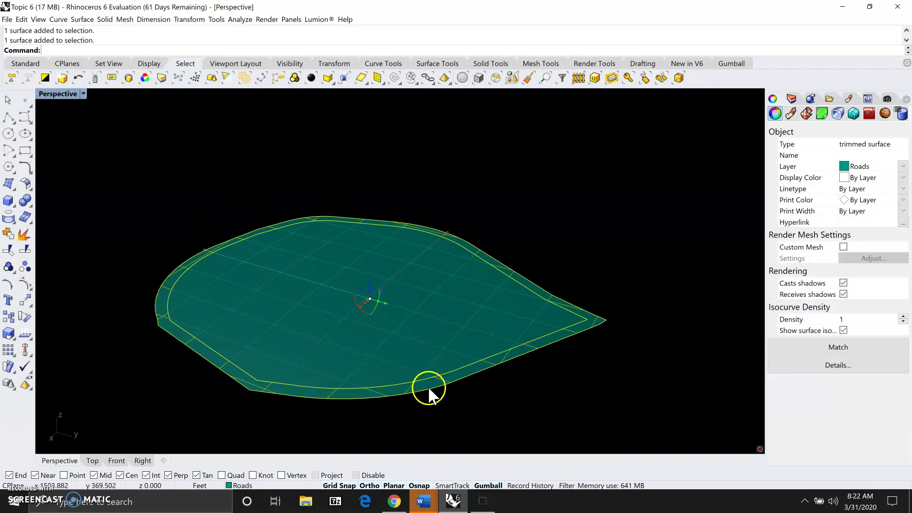
pyautogui.click(565, 389)
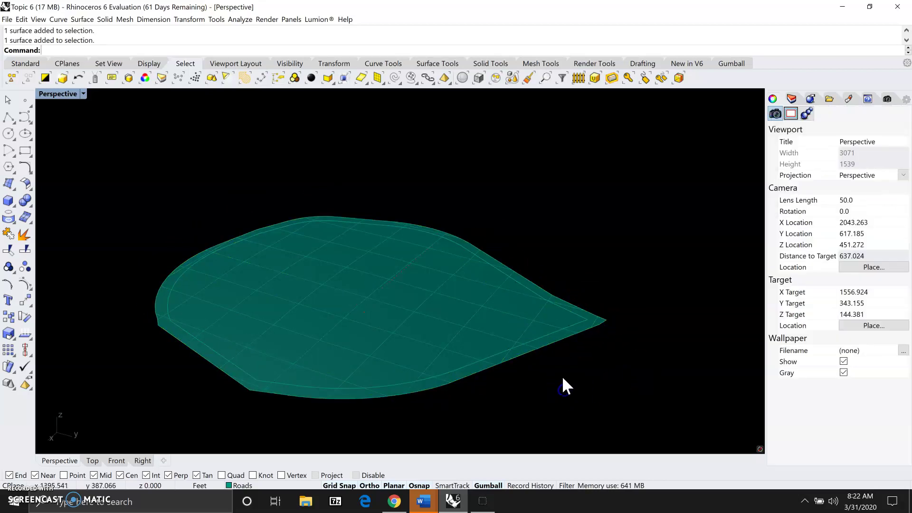
pyautogui.click(489, 320)
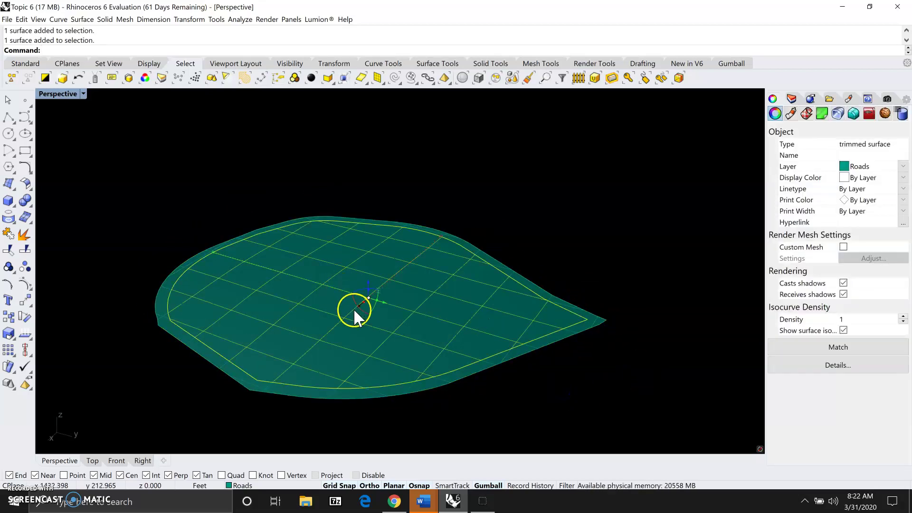